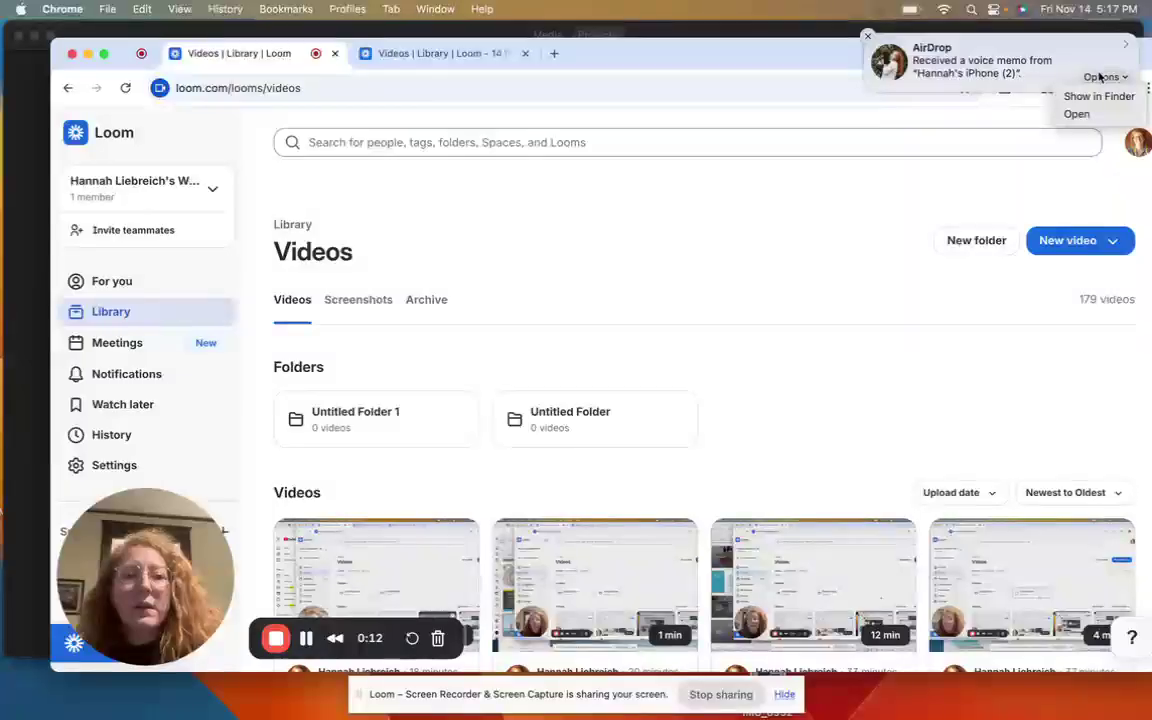
Open the received voice memo, switch to iMovie and create a new movie project
{"action": "left_click", "coordinate": [1085, 116]}
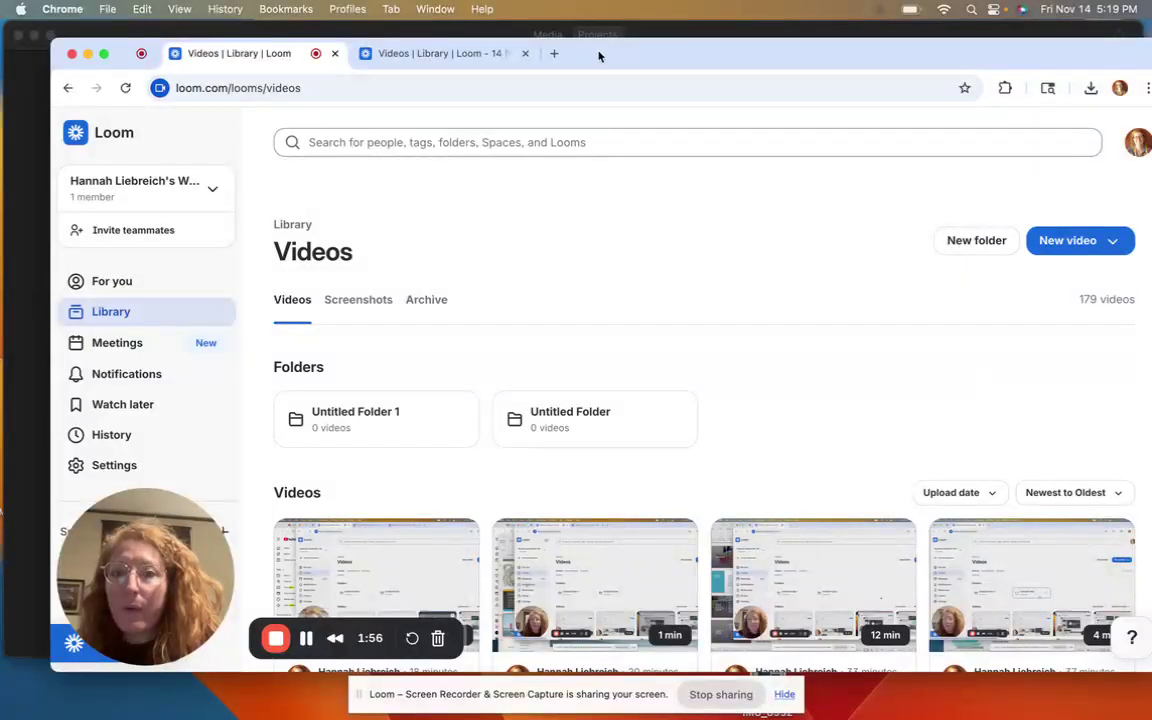
{"action": "left_click_drag", "start_coordinate": [599, 51], "coordinate": [879, 36]}
{"action": "left_click", "coordinate": [4, 155]}
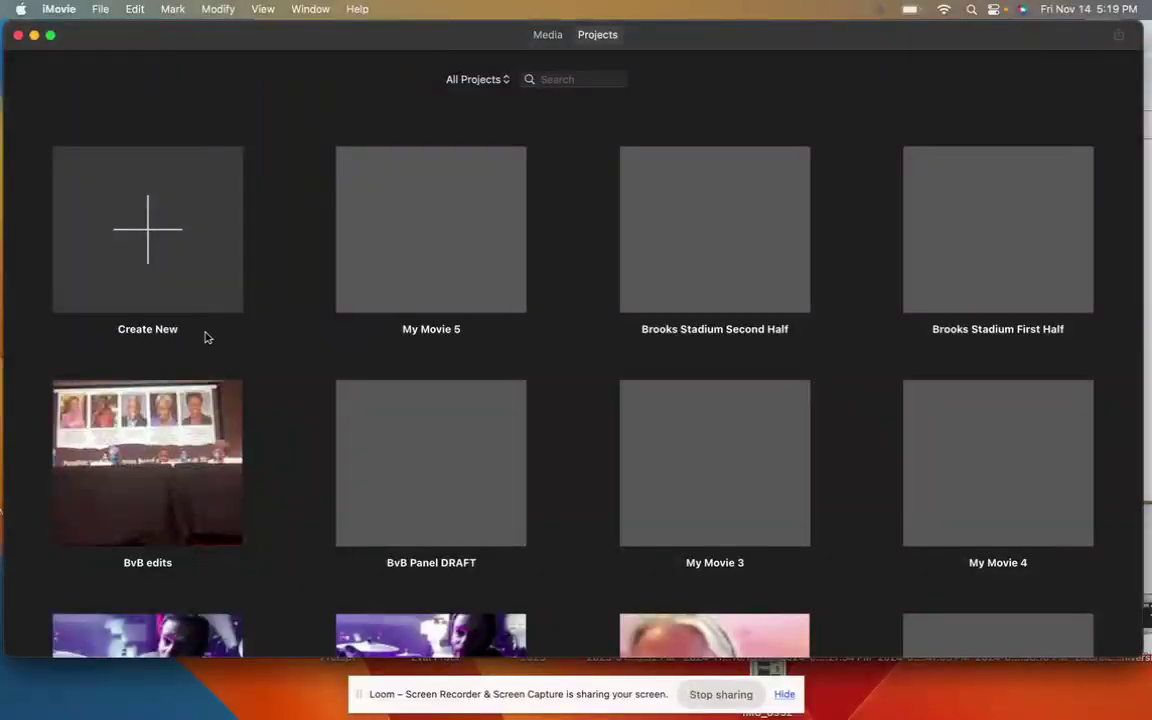
{"action": "left_click", "coordinate": [120, 248]}
{"action": "left_click", "coordinate": [128, 310]}
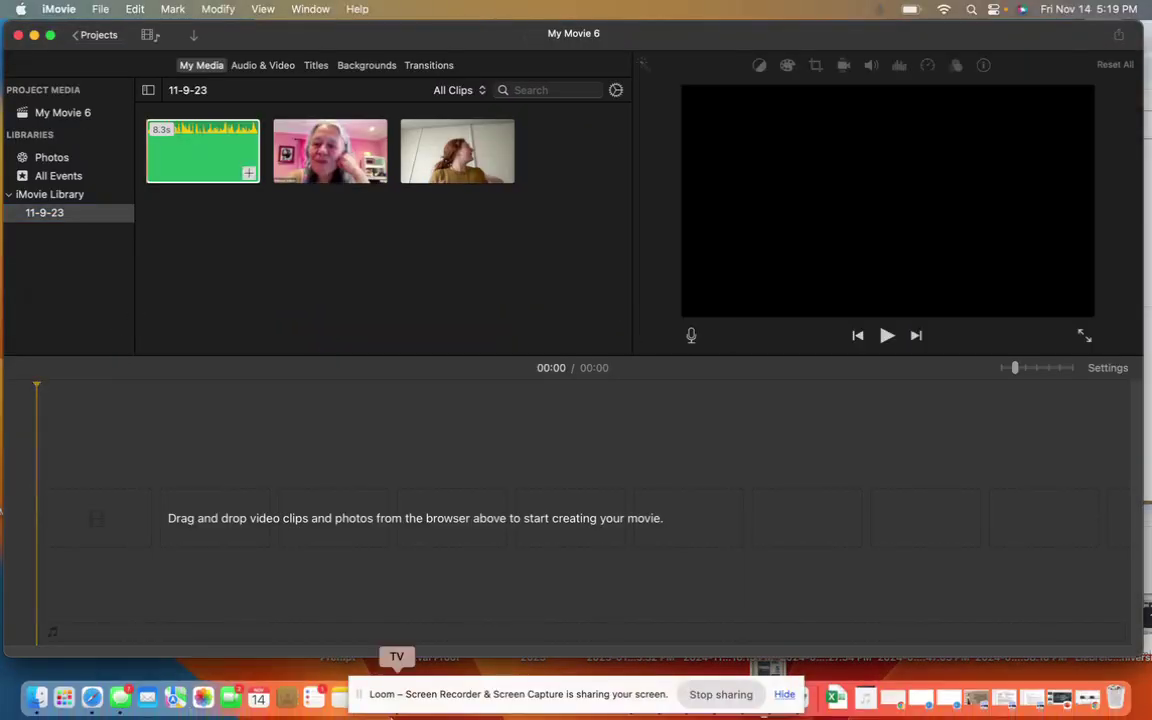
Add the audio file Baker Hunt Art and Cultural Center.m4a from the recent downloads to the empty timeline
{"action": "left_click", "coordinate": [872, 703]}
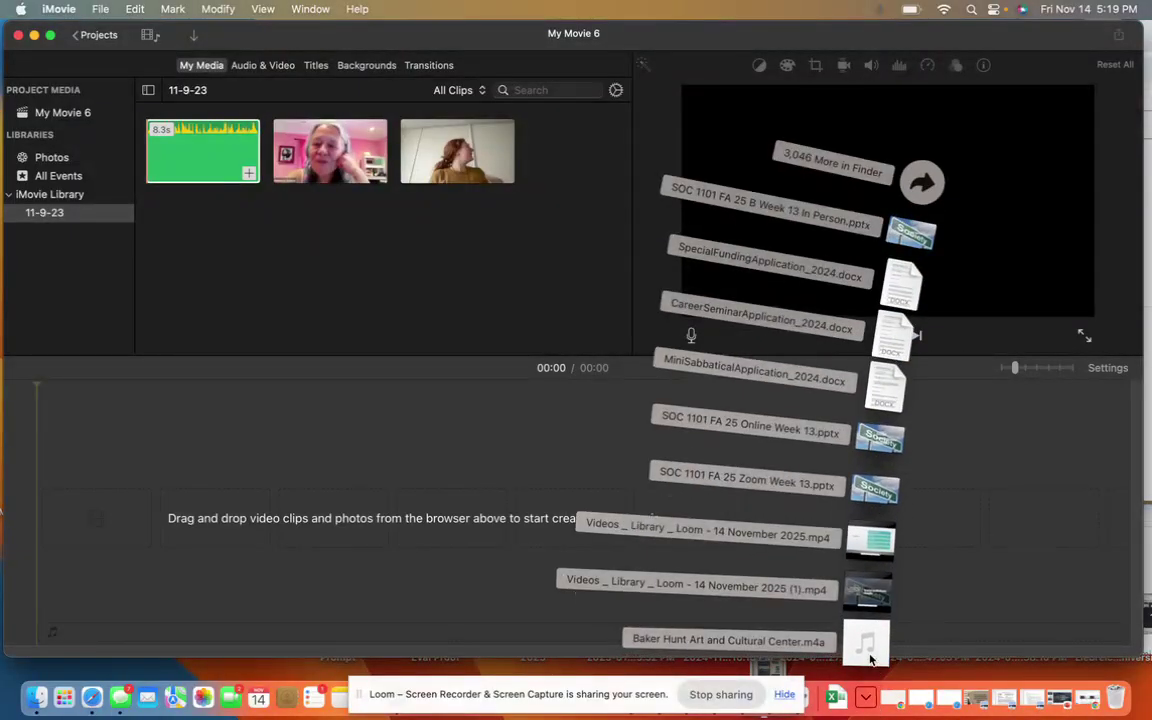
{"action": "left_click_drag", "start_coordinate": [868, 648], "coordinate": [219, 540]}
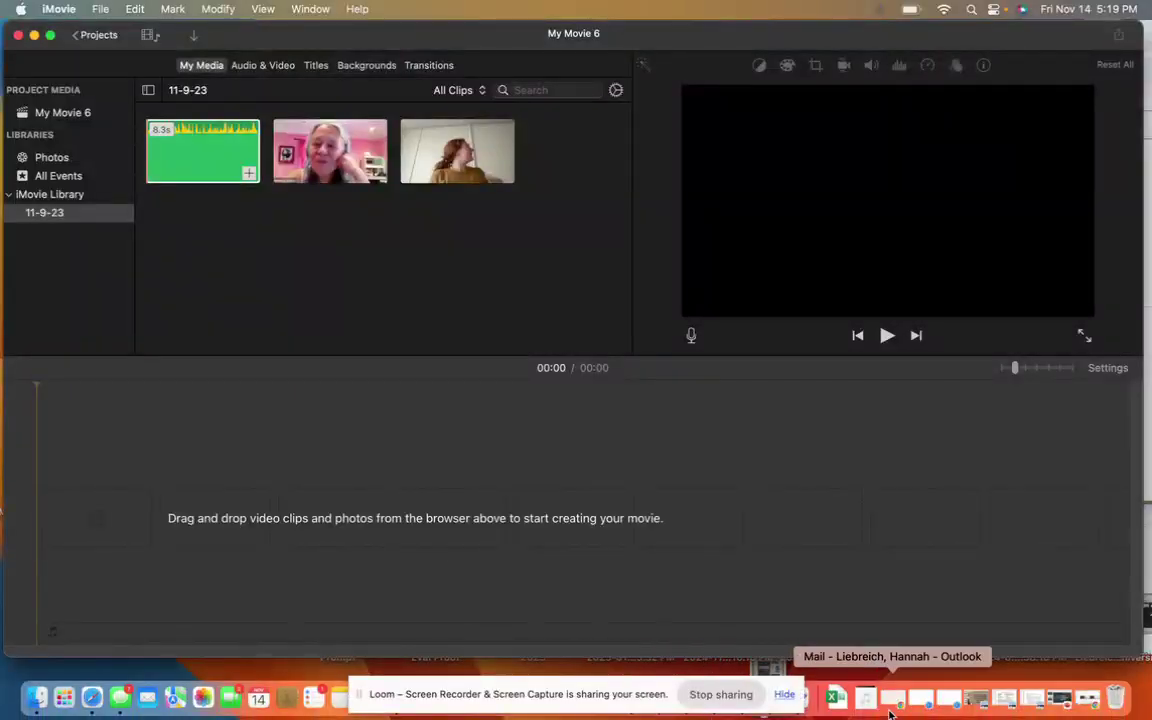
{"action": "left_click", "coordinate": [865, 698]}
{"action": "left_click_drag", "start_coordinate": [816, 630], "coordinate": [296, 476]}
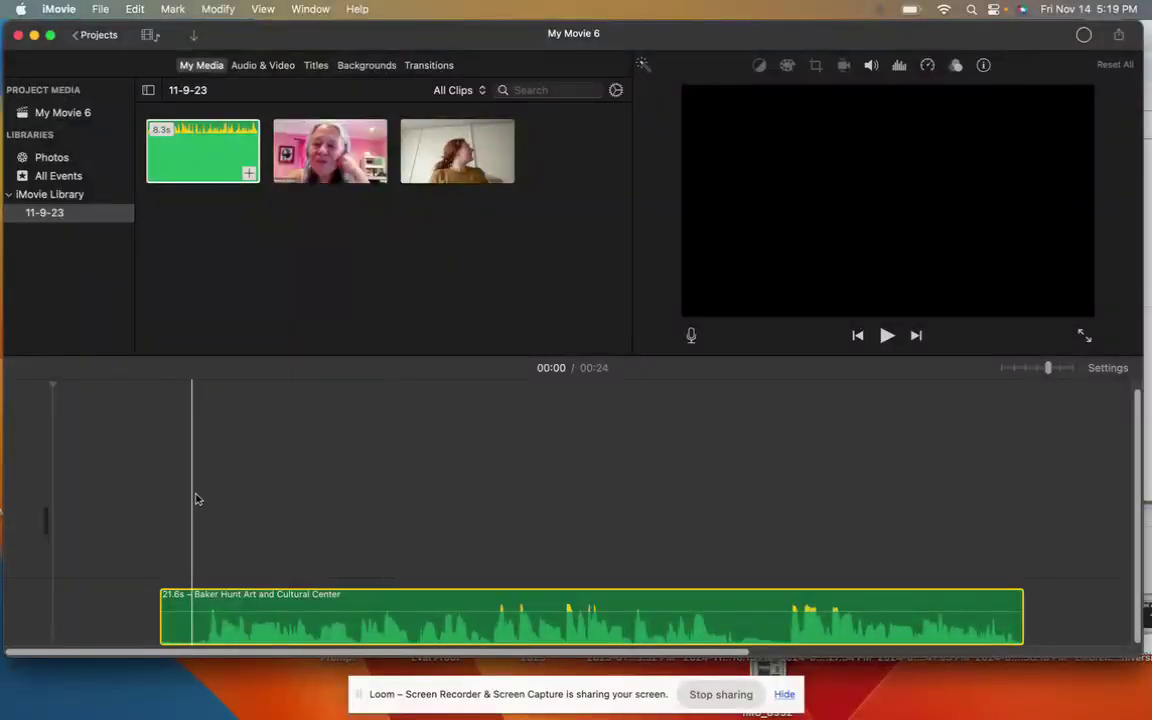
Split the Baker Hunt audio clip about 8.5 s in and move the second part away to leave a gap
{"action": "left_click", "coordinate": [476, 598]}
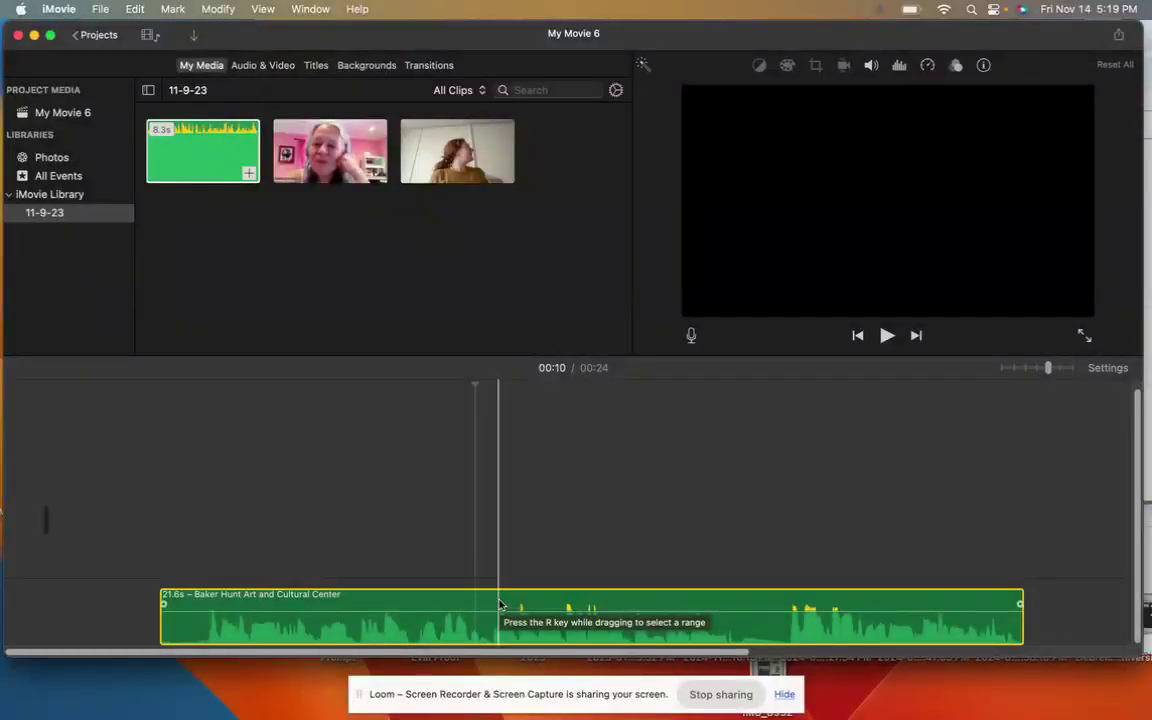
{"action": "left_click", "coordinate": [500, 604]}
{"action": "right_click", "coordinate": [500, 604]}
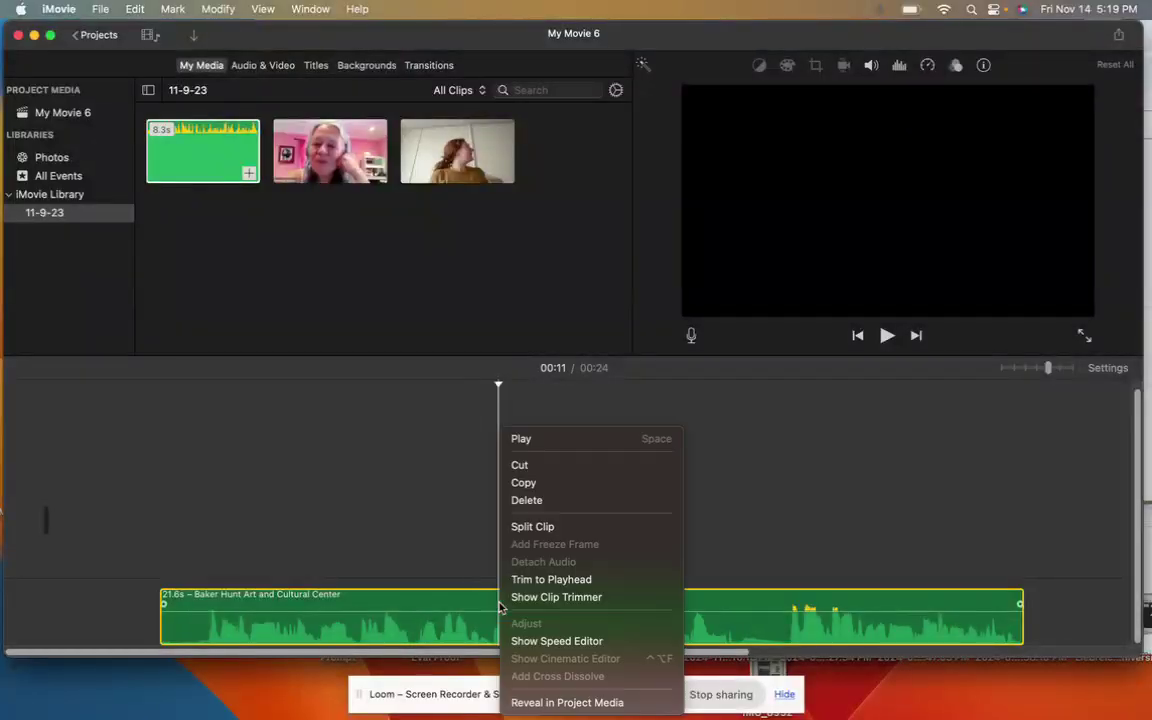
{"action": "left_click", "coordinate": [546, 527]}
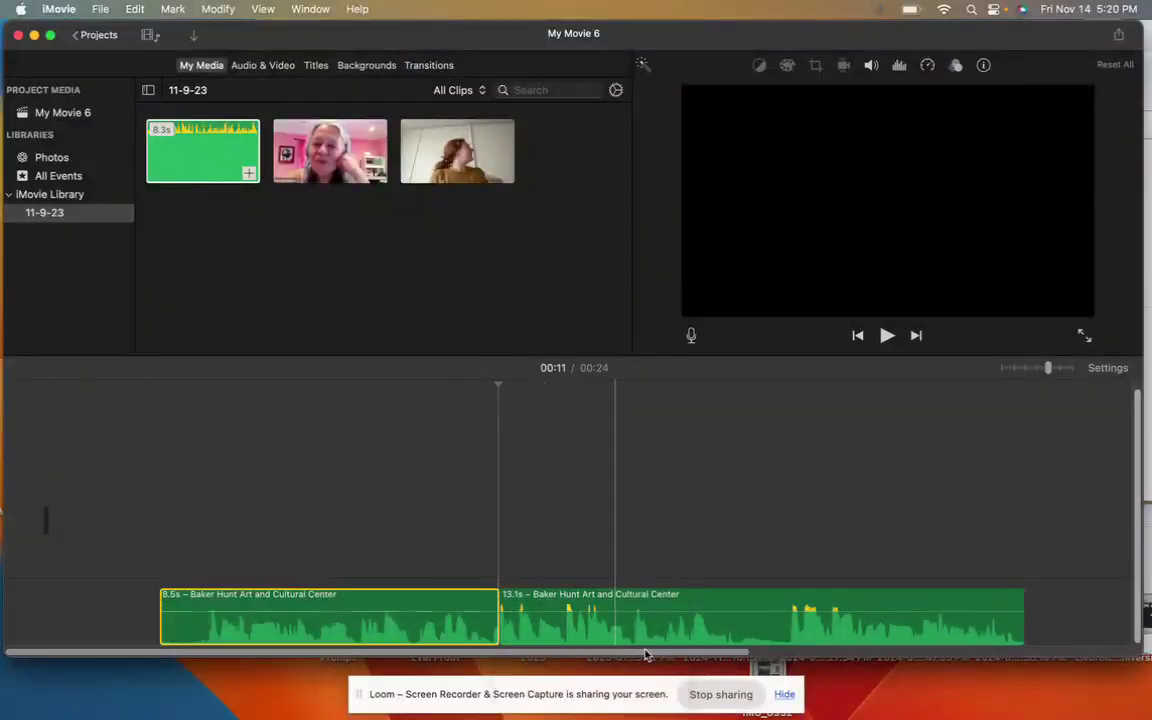
{"action": "left_click_drag", "start_coordinate": [630, 615], "coordinate": [687, 615]}
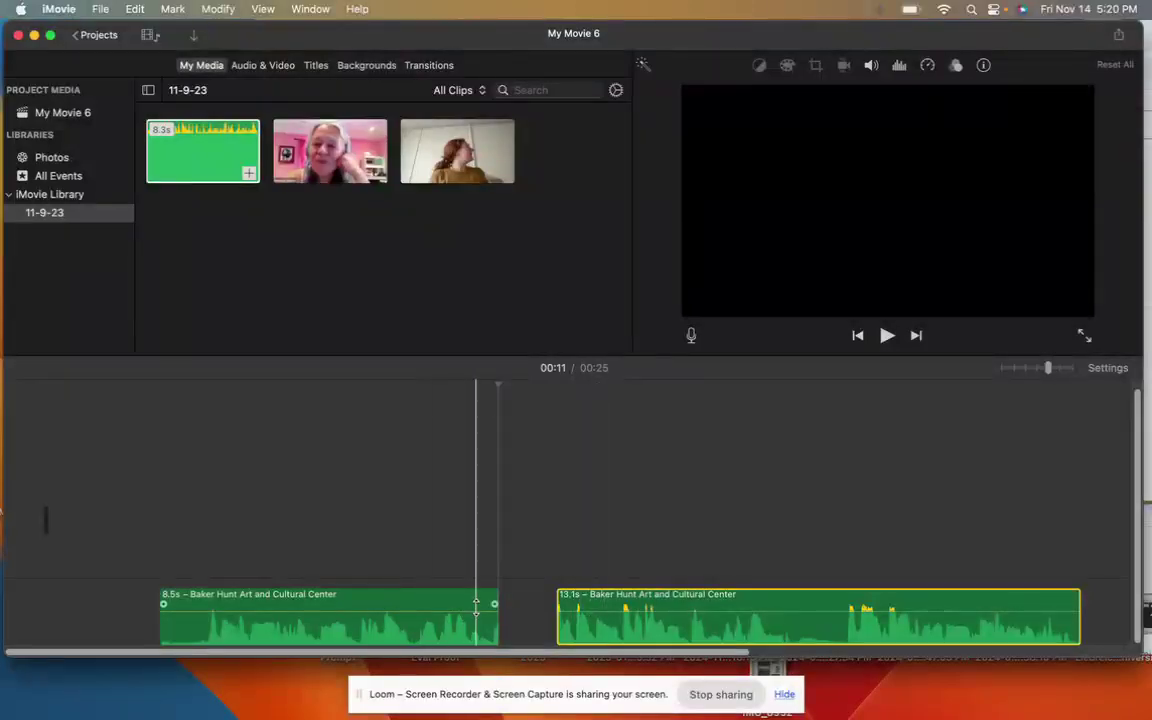
Split the first audio part at about 7.7 s and delete the 0.8 s piece at its end
{"action": "left_click", "coordinate": [467, 615]}
{"action": "right_click", "coordinate": [467, 615]}
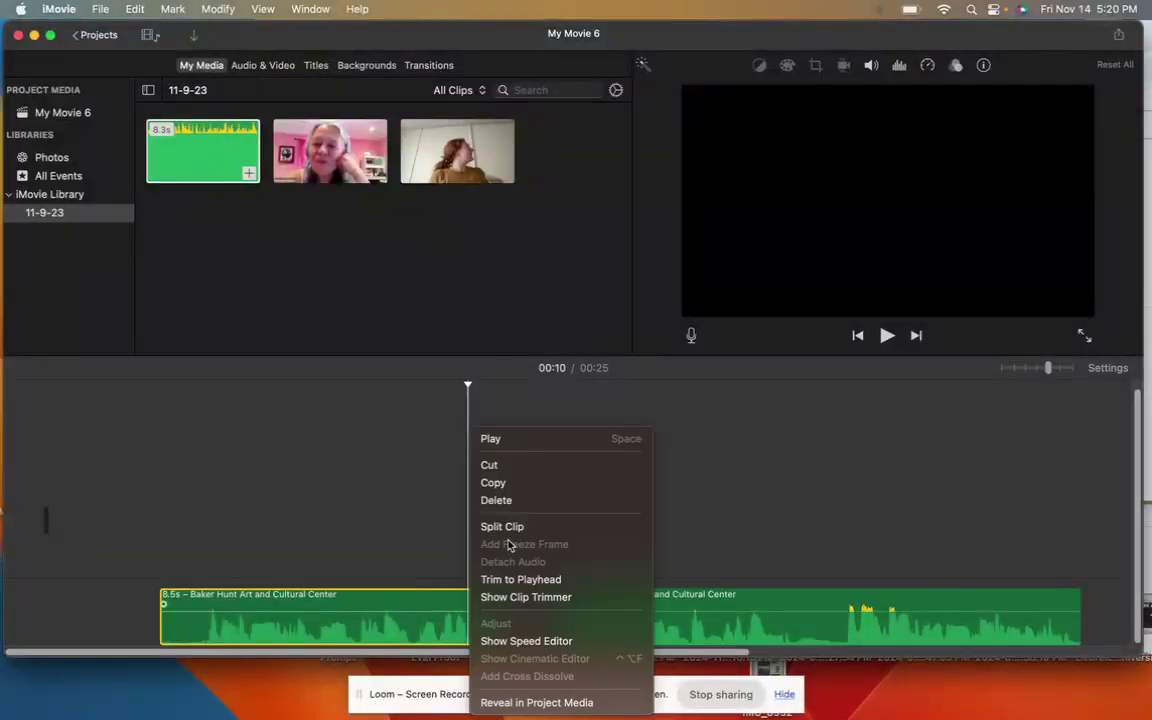
{"action": "left_click", "coordinate": [506, 527]}
{"action": "left_click", "coordinate": [488, 605]}
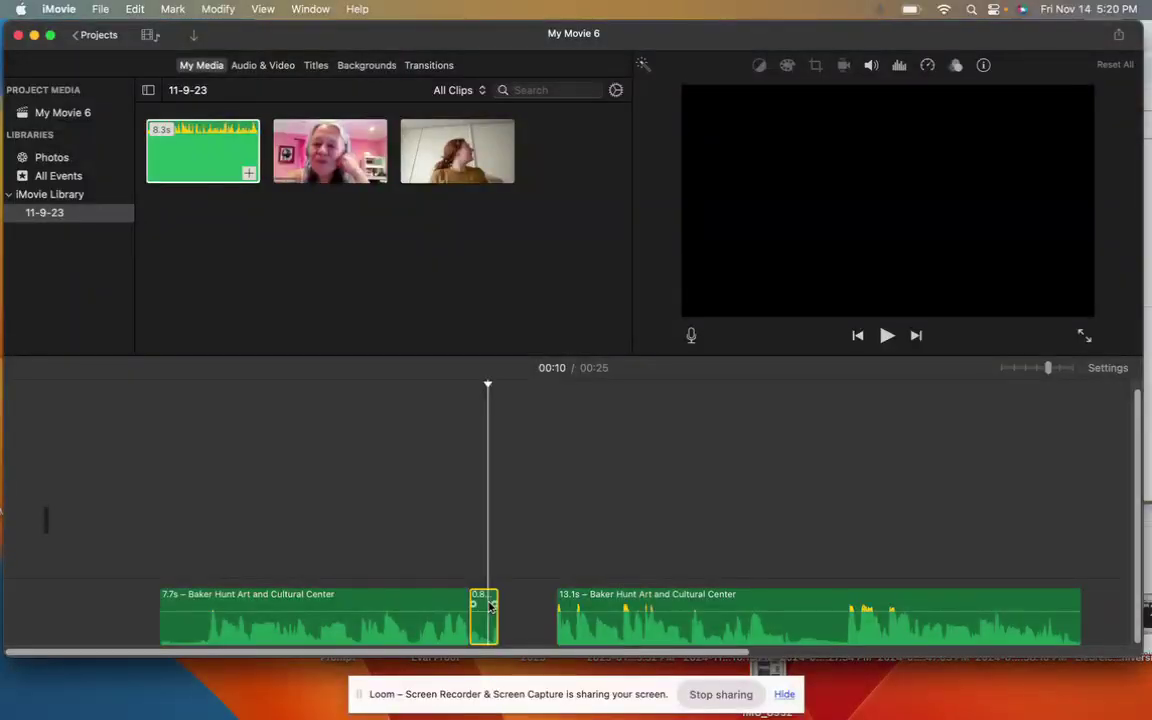
{"action": "key", "text": "Delete"}
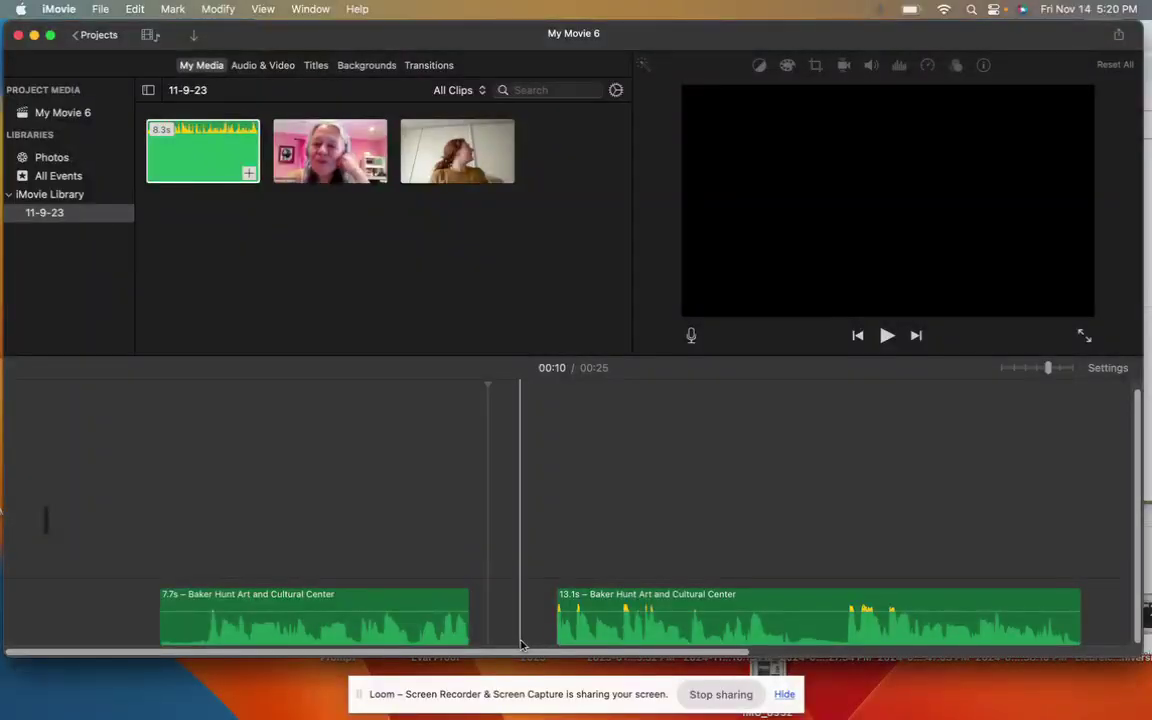
Move the 13.1 s audio clip back so it starts just after the 7.7 s clip
{"action": "left_click_drag", "start_coordinate": [591, 625], "coordinate": [513, 637]}
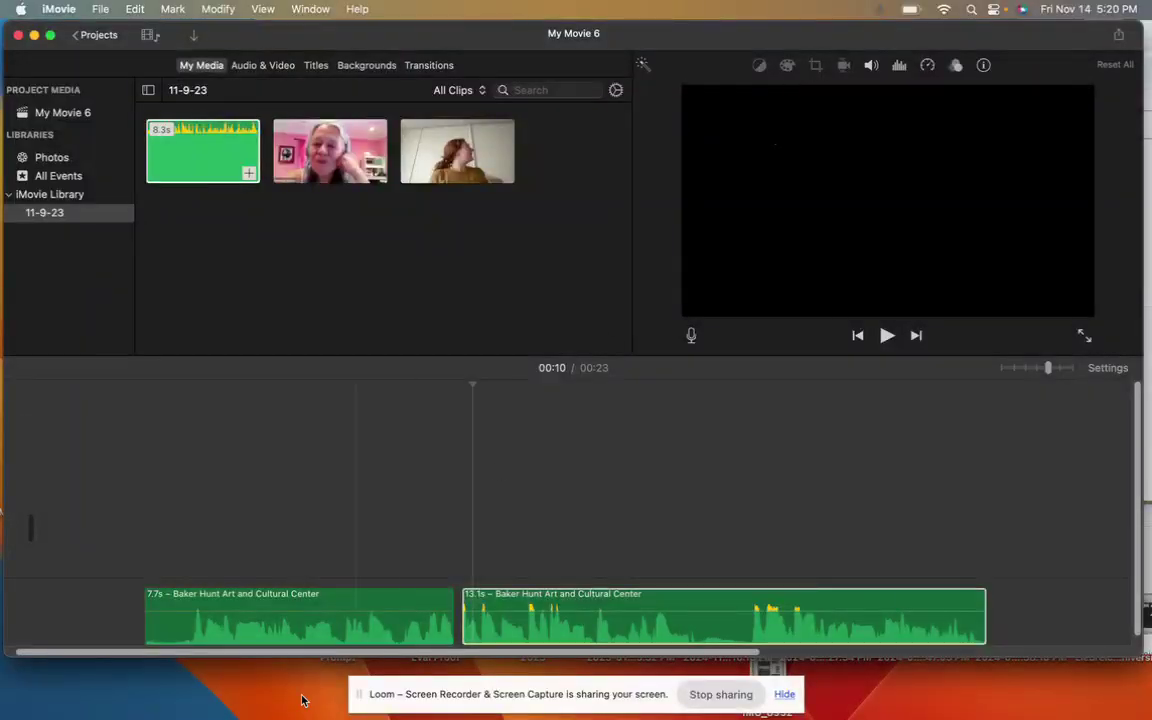
{"action": "scroll", "coordinate": [340, 628], "scroll_direction": "left", "scroll_amount": 1}
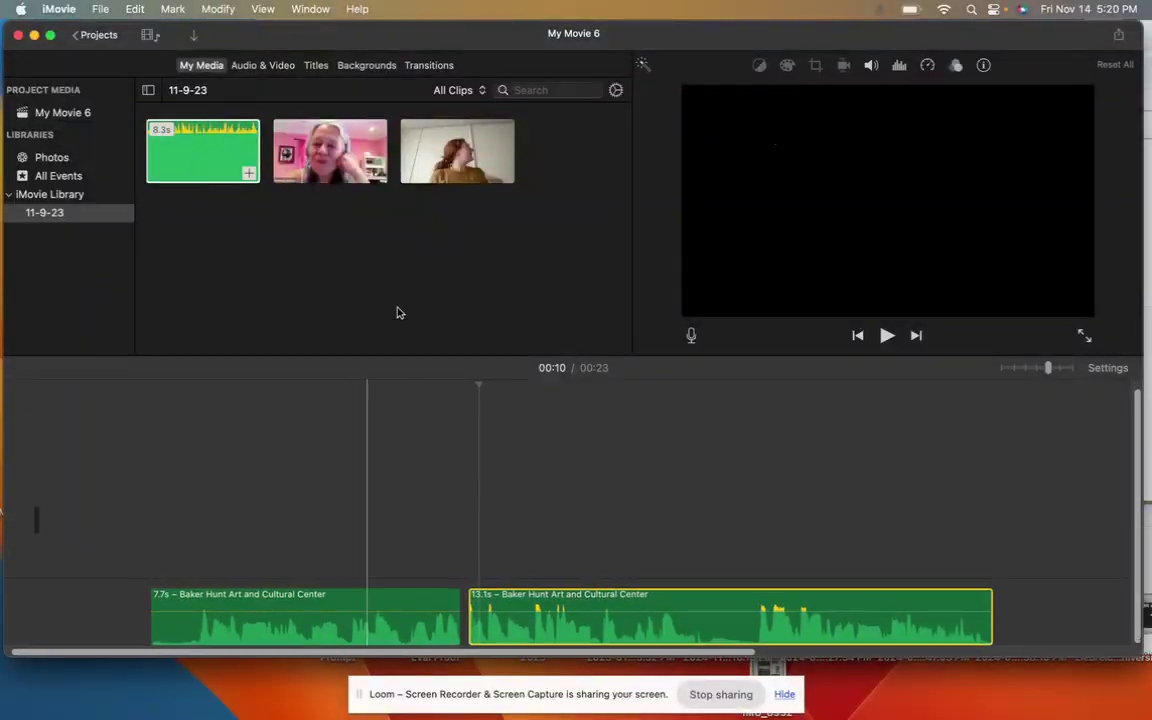
{"action": "left_click", "coordinate": [342, 437]}
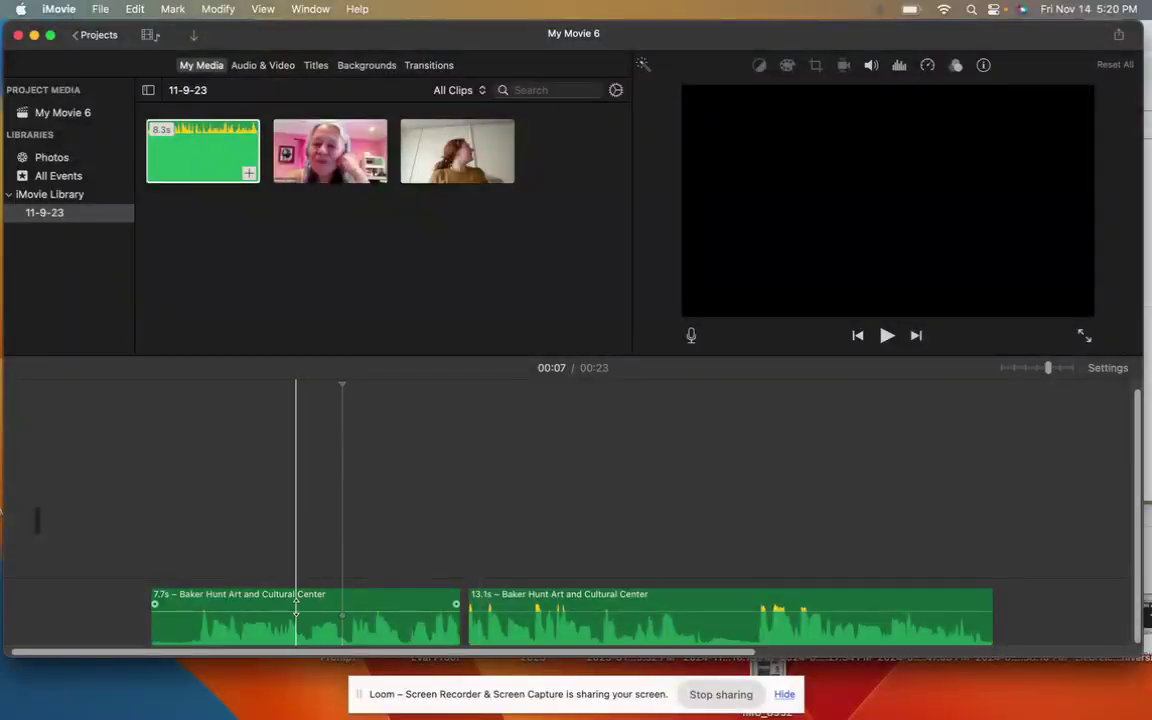
Select the second audio clip and look at its filter, audio effect and volume settings
{"action": "left_click", "coordinate": [533, 618]}
{"action": "right_click", "coordinate": [535, 618]}
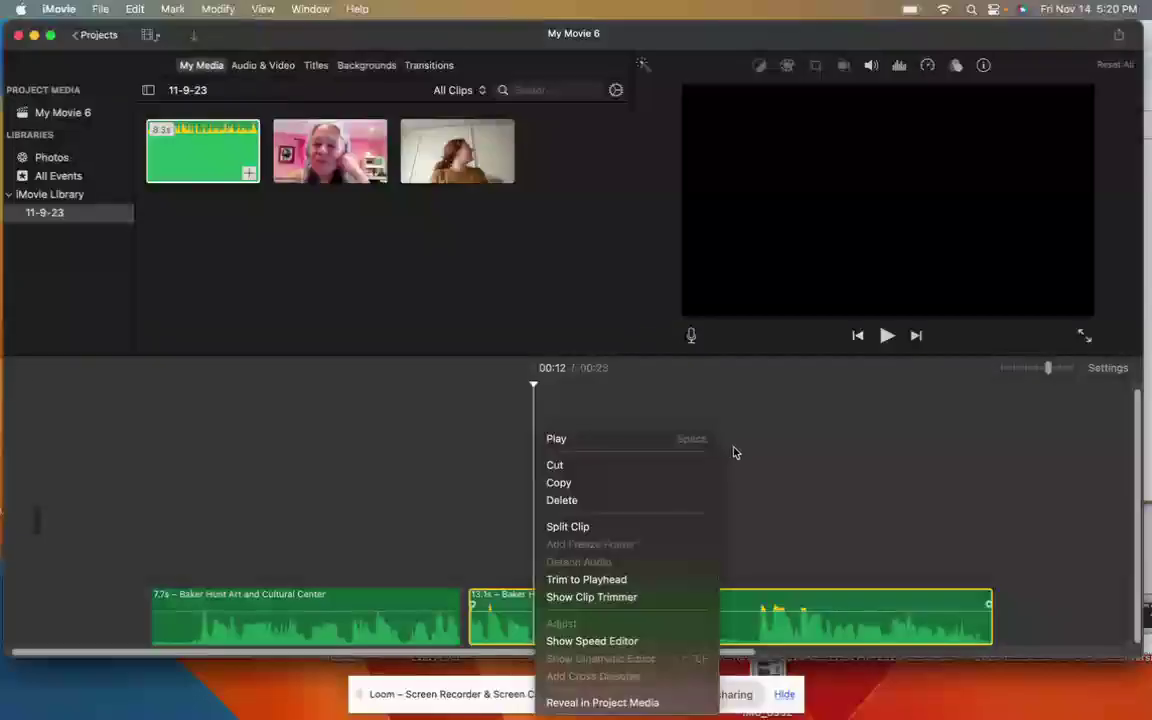
{"action": "left_click", "coordinate": [785, 472]}
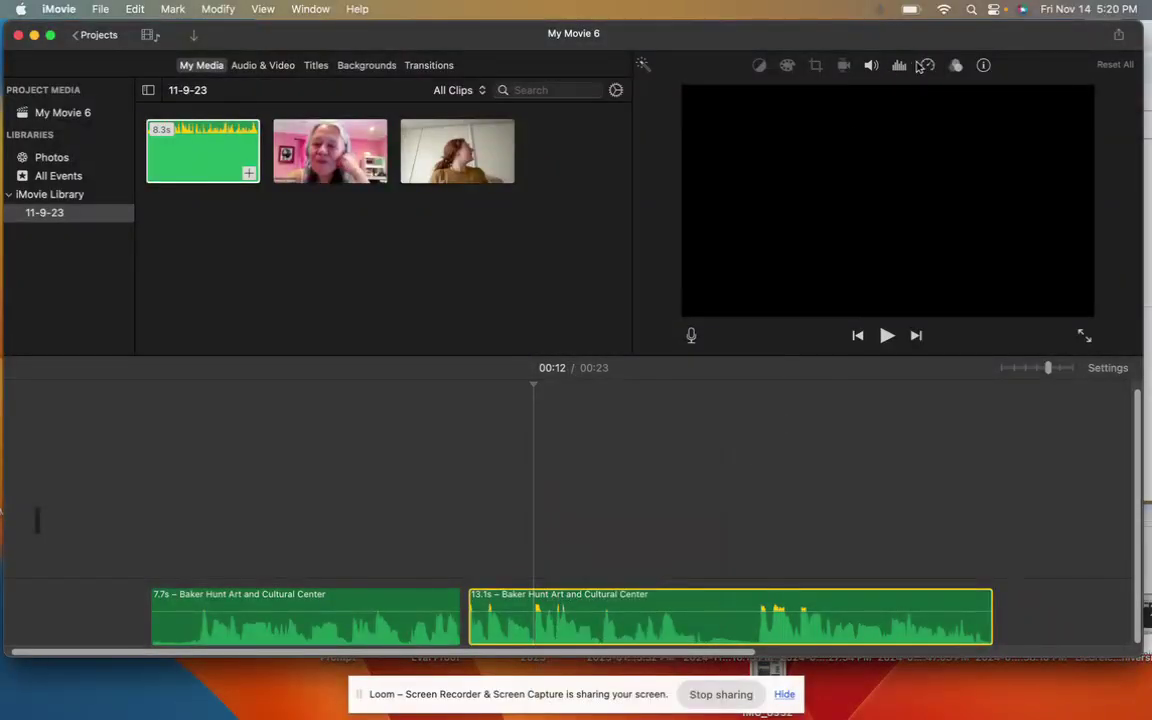
{"action": "left_click", "coordinate": [956, 66]}
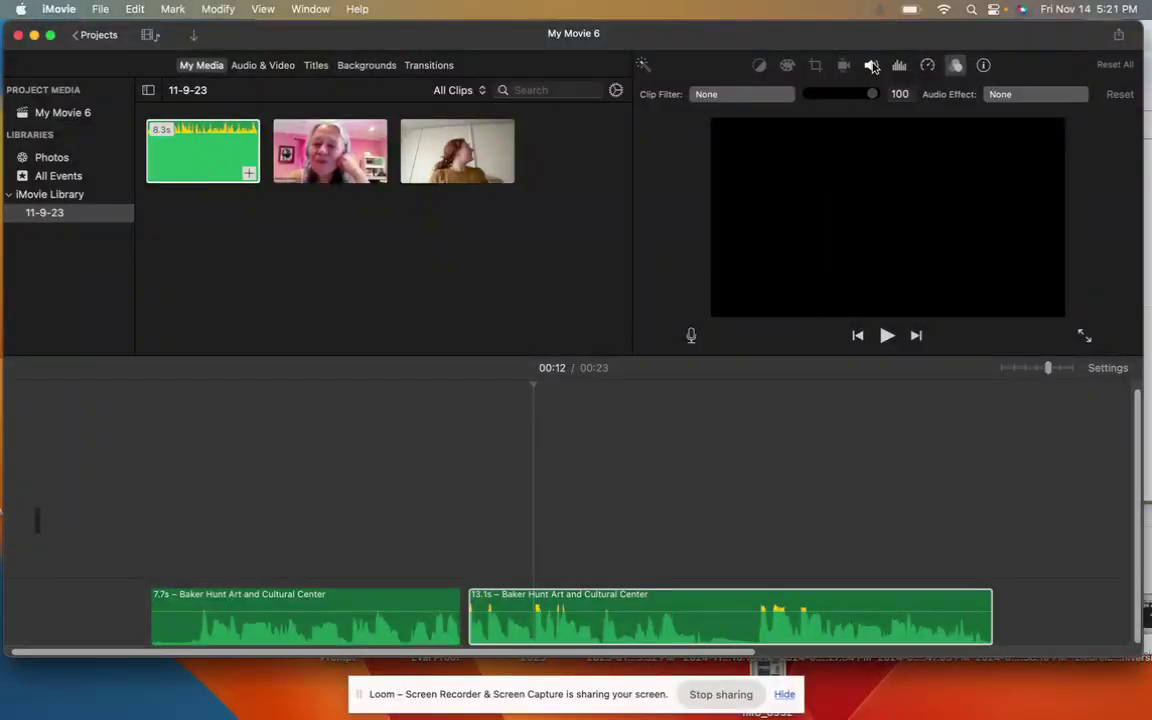
{"action": "left_click", "coordinate": [871, 65]}
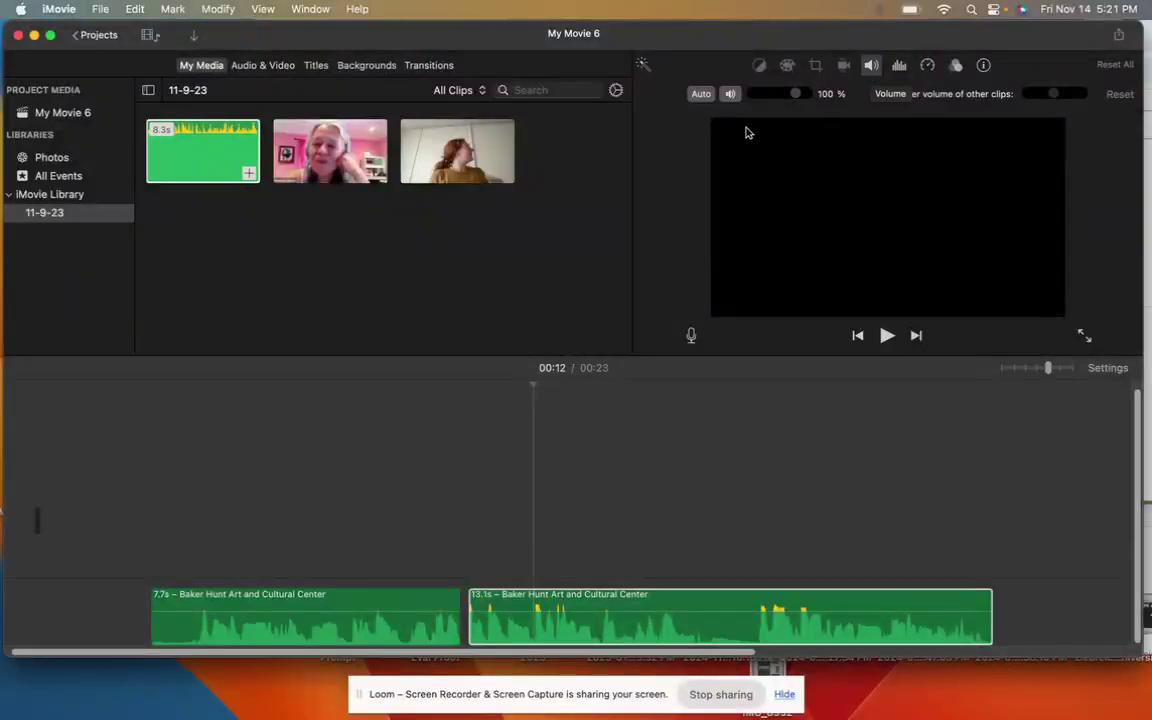
Try automatic volume enhancement with the second audio clip at 400% and 87%, and reset its volume adjustments
{"action": "left_click", "coordinate": [702, 94]}
{"action": "left_click_drag", "start_coordinate": [790, 94], "coordinate": [812, 108]}
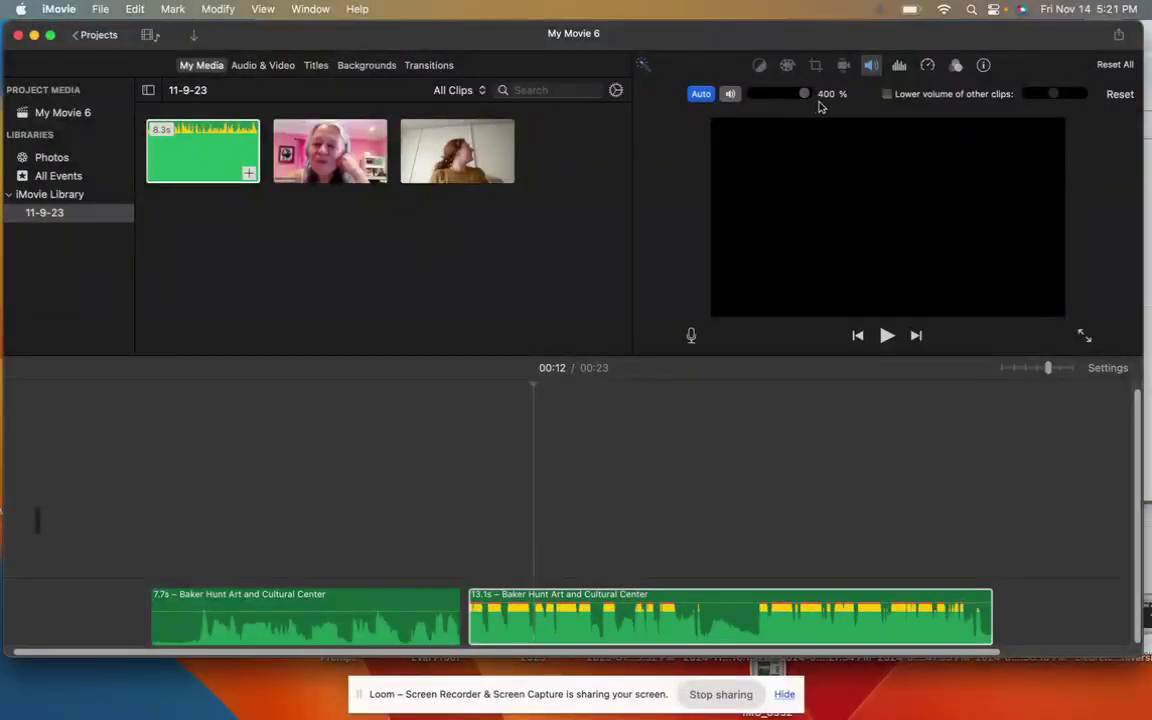
{"action": "left_click_drag", "start_coordinate": [820, 106], "coordinate": [794, 112]}
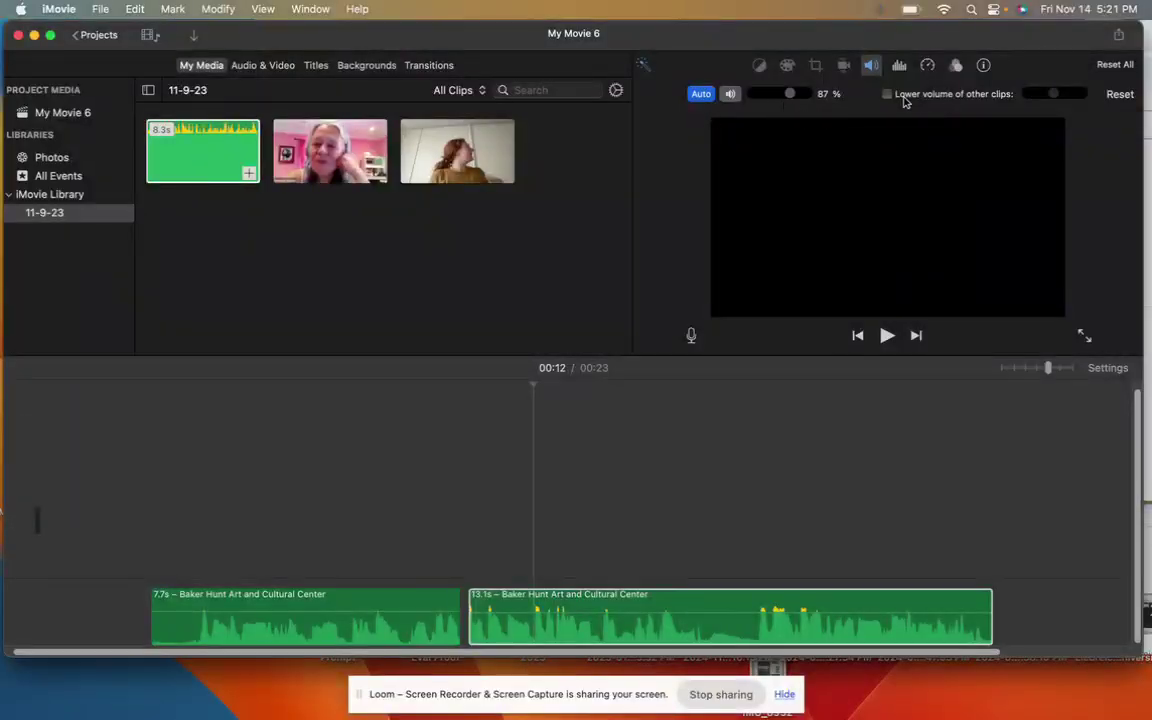
{"action": "left_click", "coordinate": [1120, 95]}
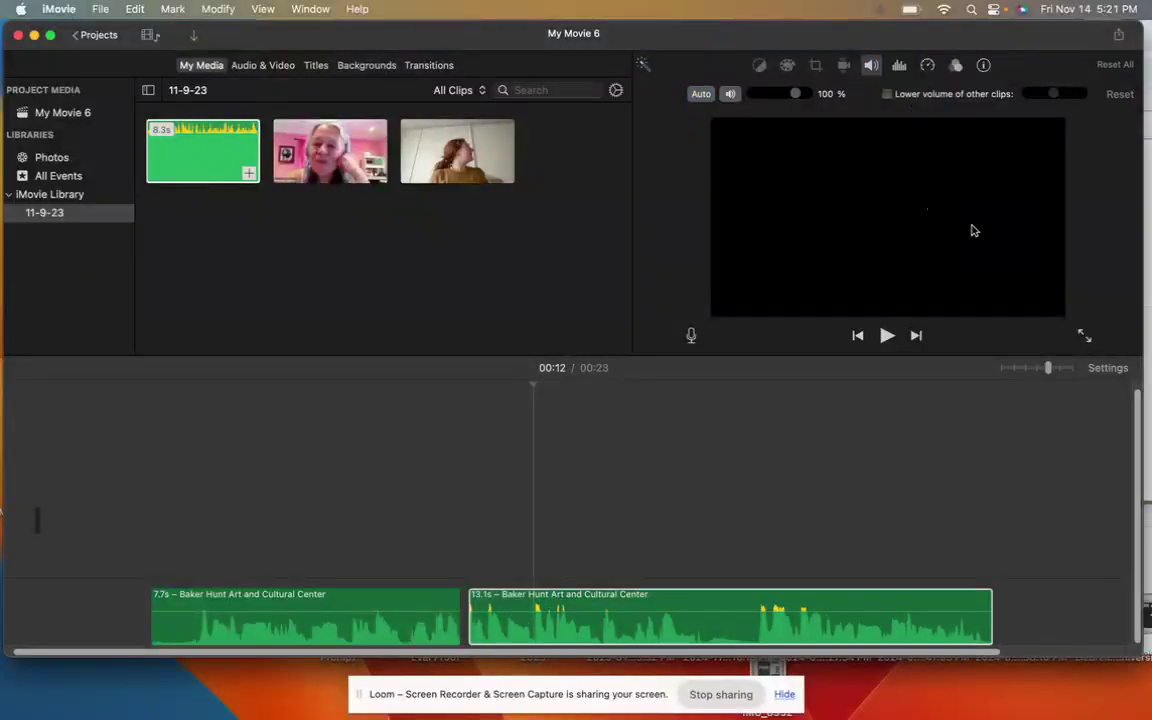
View the project settings, close them and select the first audio clip
{"action": "left_click", "coordinate": [1104, 369]}
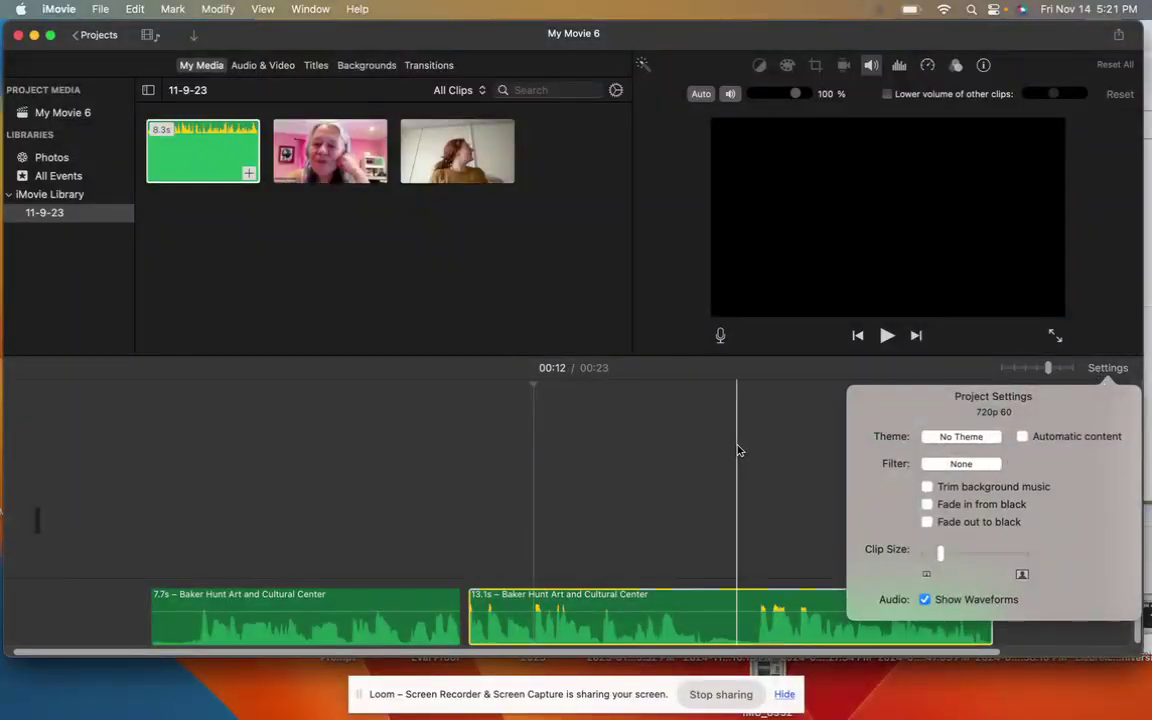
{"action": "left_click", "coordinate": [441, 331]}
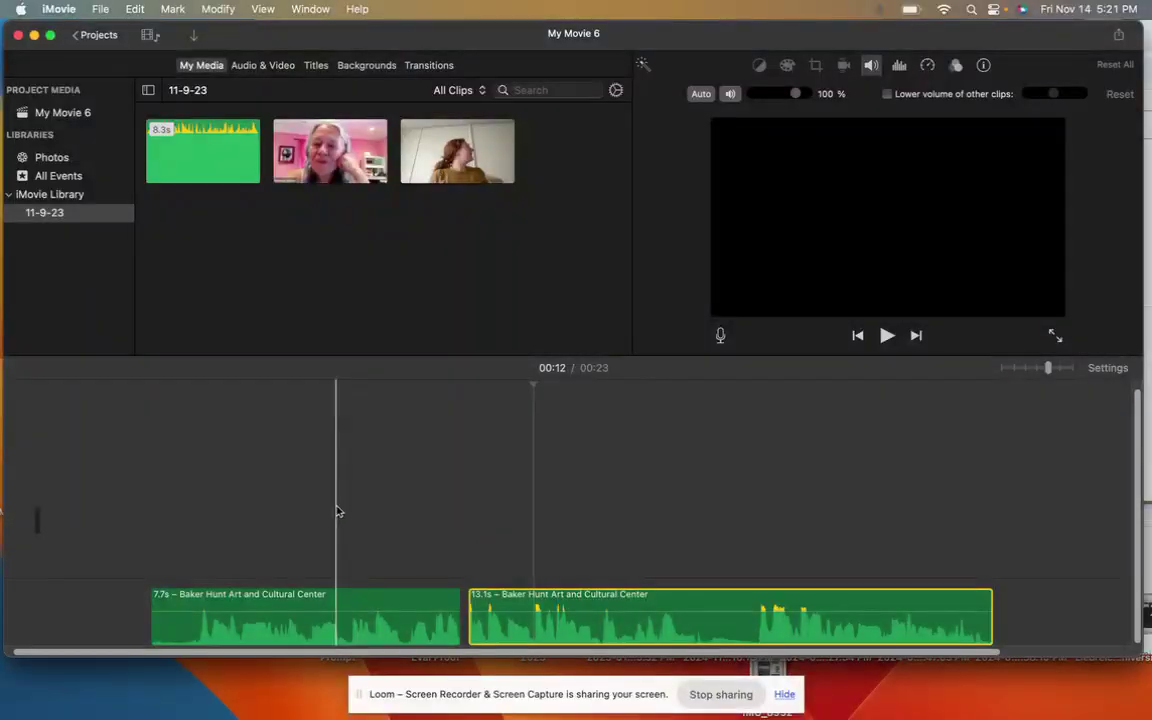
{"action": "left_click", "coordinate": [300, 620]}
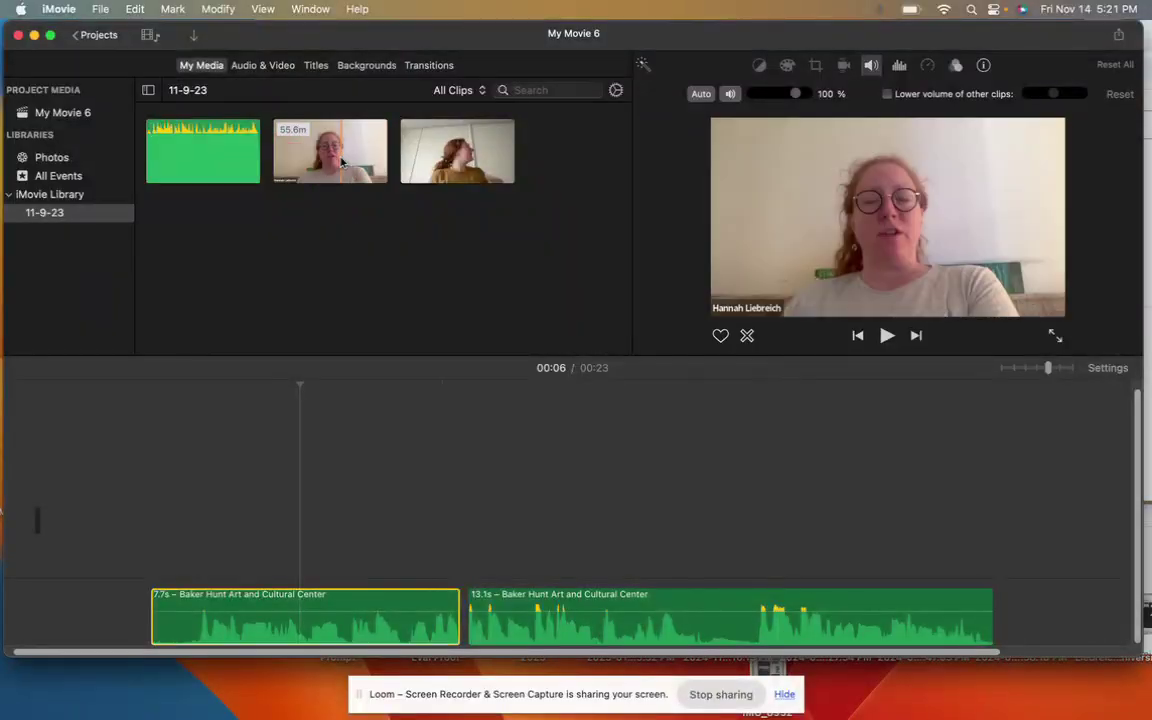
Add the whole 55.6-minute video clip from the 11-9-23 event to the timeline above the audio clips
{"action": "left_click", "coordinate": [325, 152]}
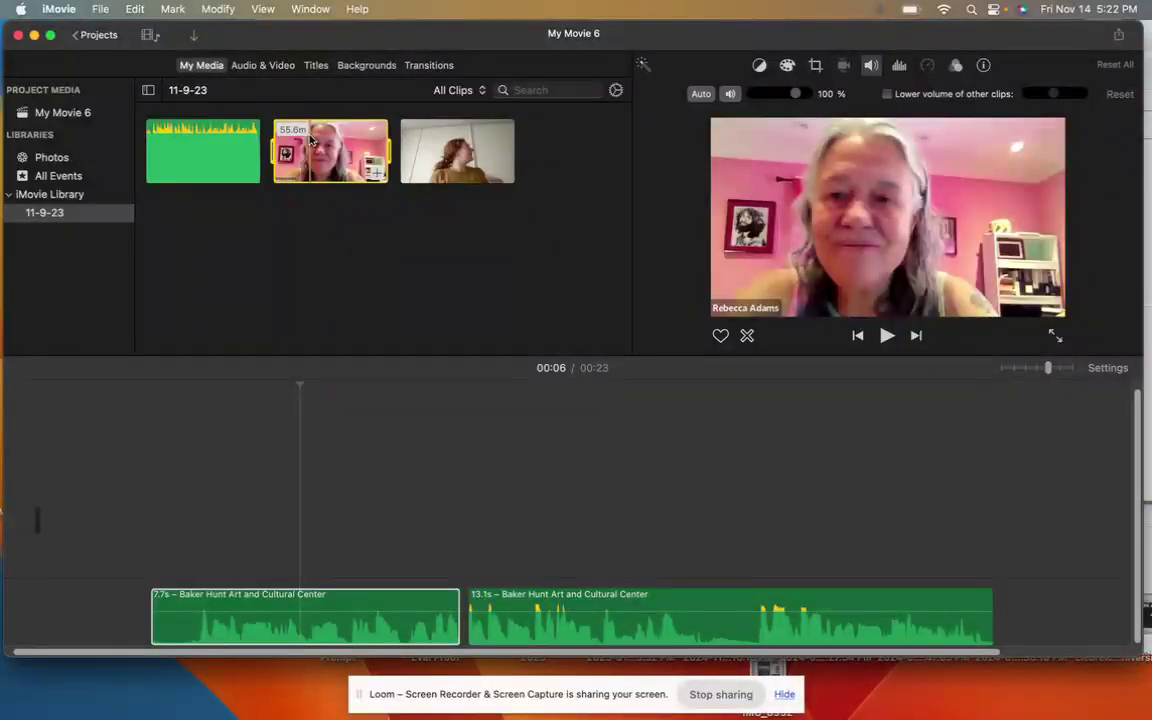
{"action": "left_click_drag", "start_coordinate": [311, 141], "coordinate": [260, 478]}
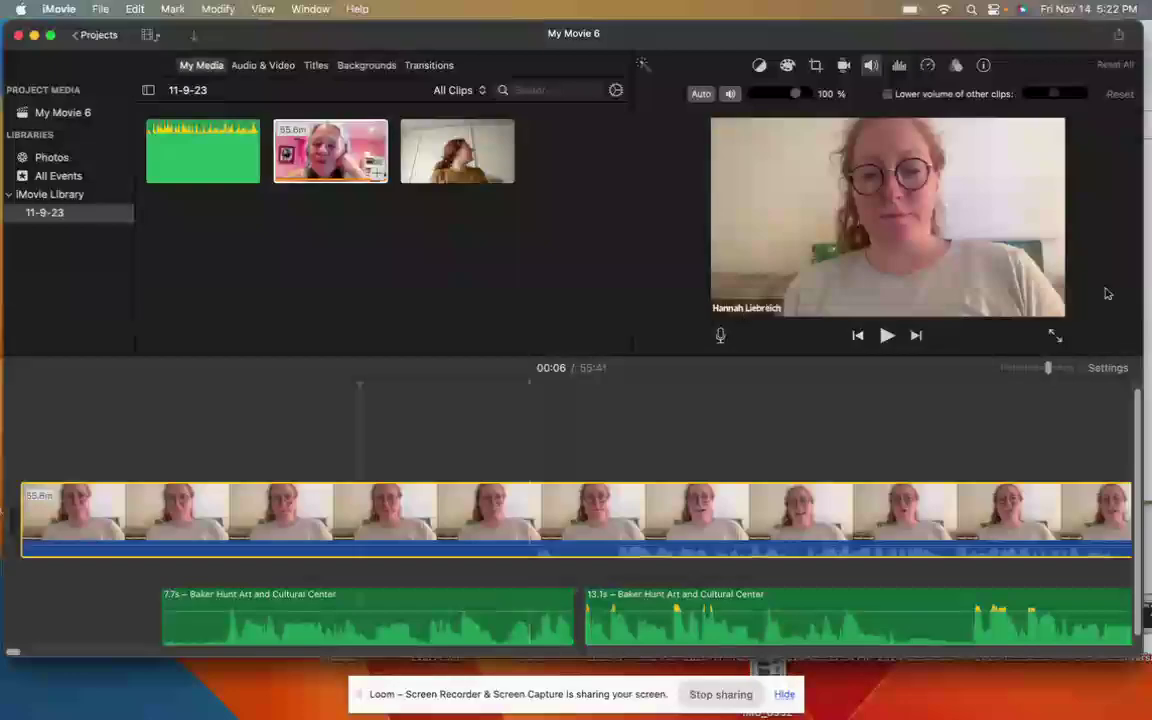
Add a Slide title above the video clip, starting near the clip's beginning
{"action": "left_click", "coordinate": [62, 517]}
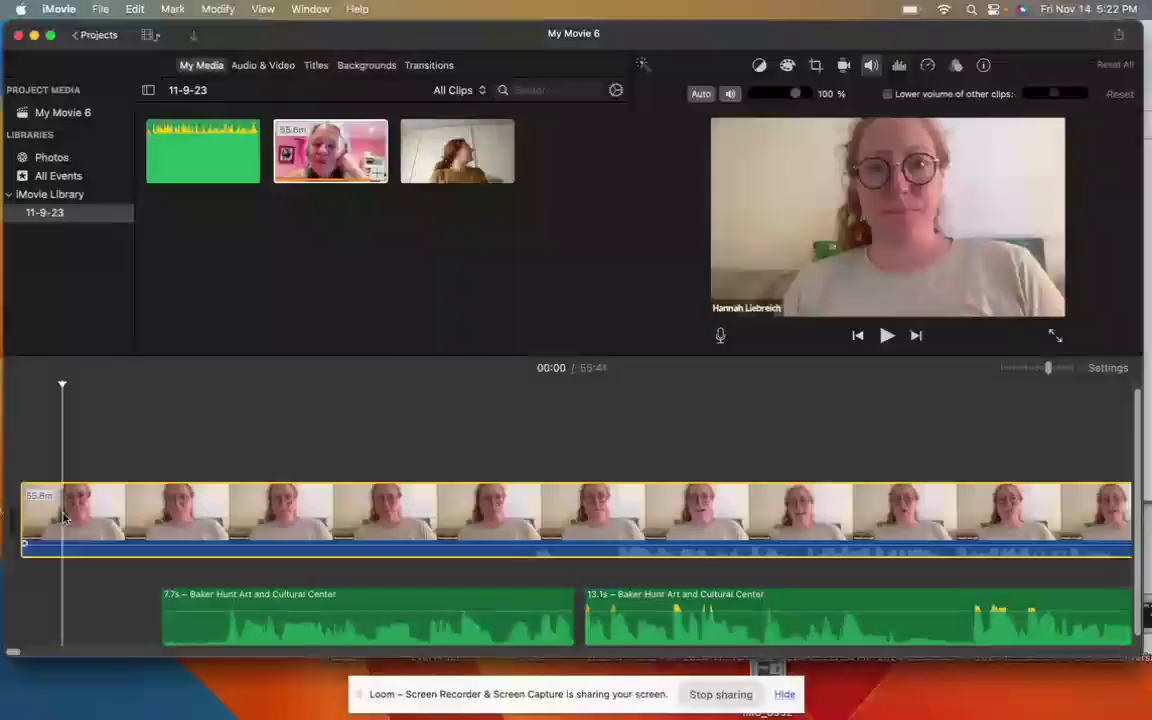
{"action": "right_click", "coordinate": [63, 516]}
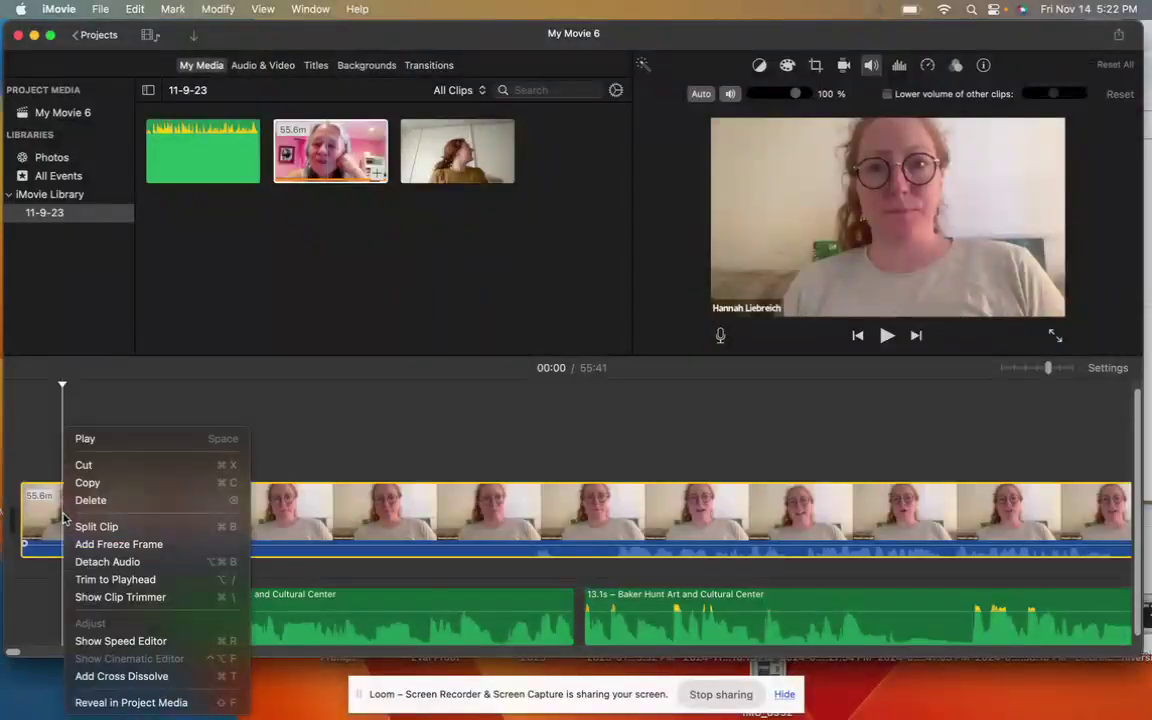
{"action": "left_click", "coordinate": [405, 366]}
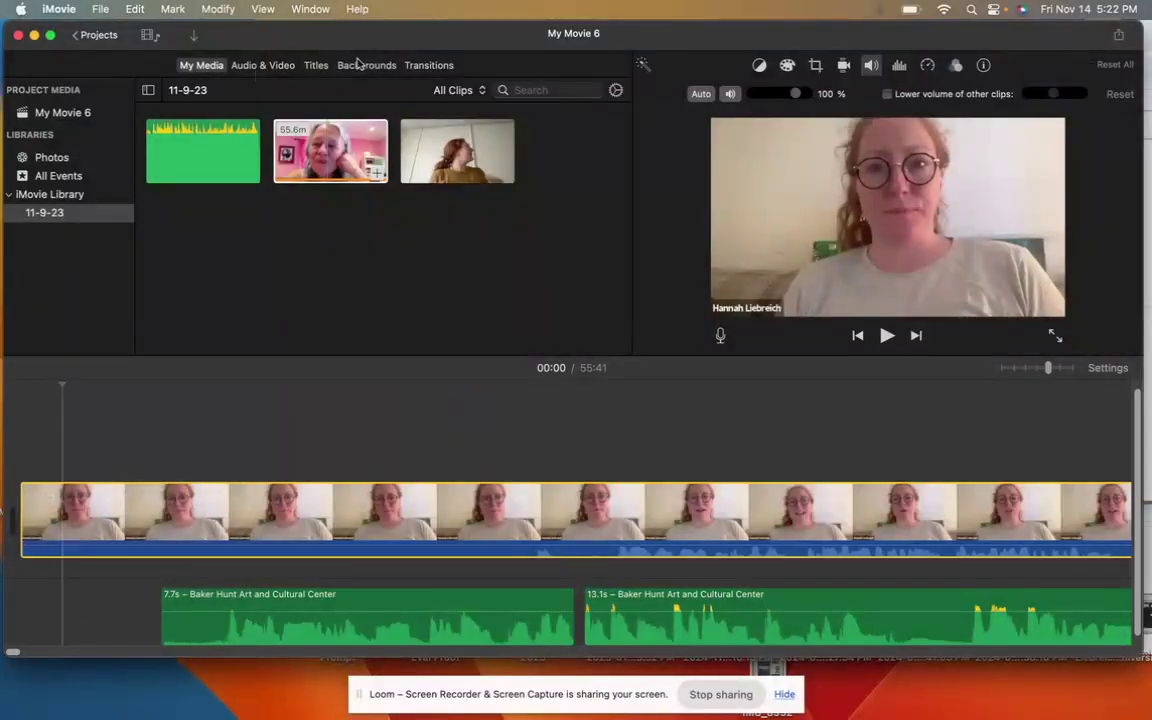
{"action": "left_click", "coordinate": [319, 67]}
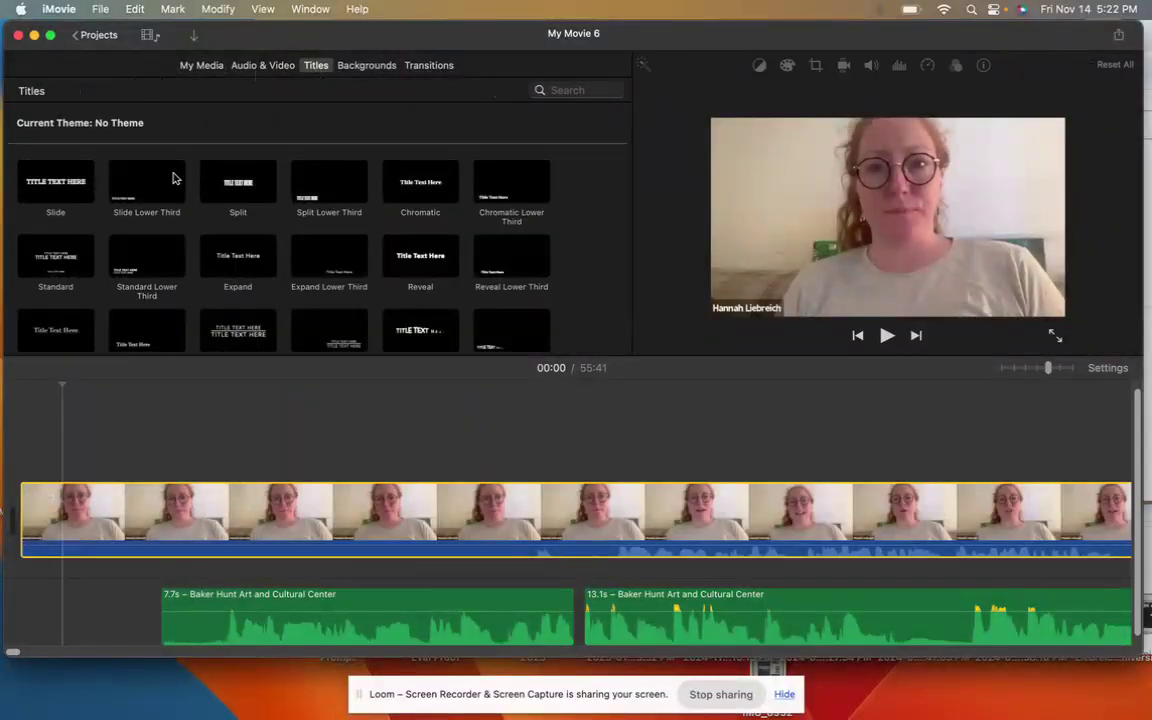
{"action": "left_click", "coordinate": [58, 176]}
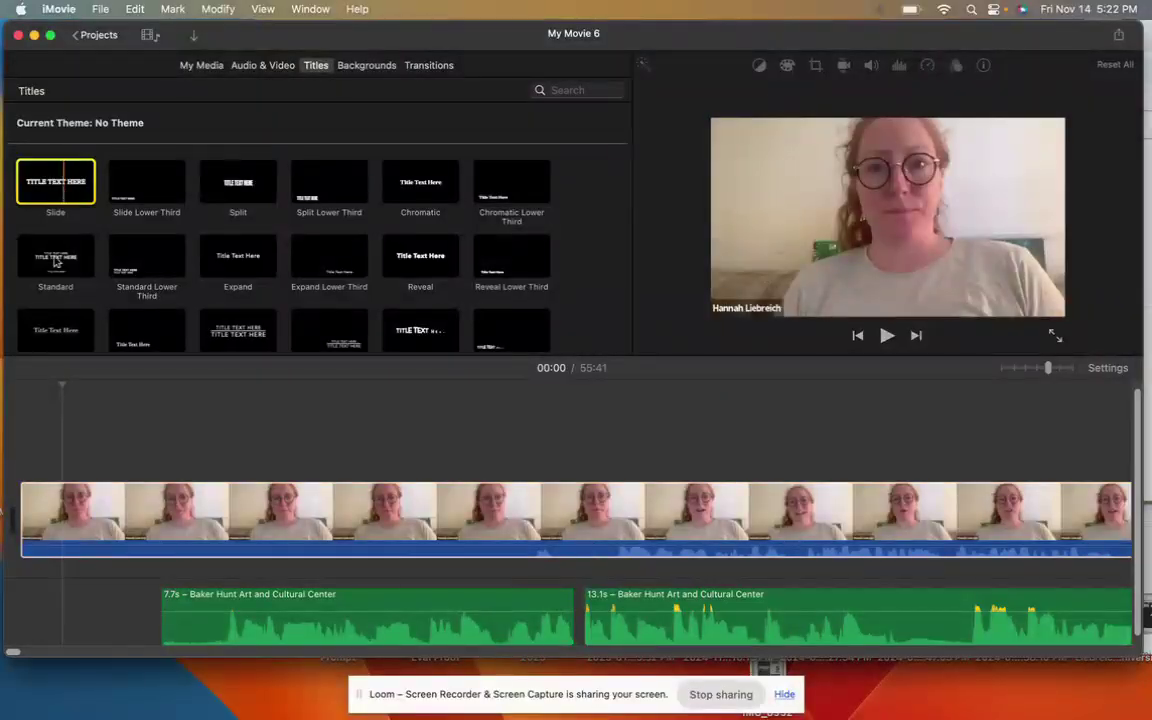
{"action": "double_click", "coordinate": [77, 182]}
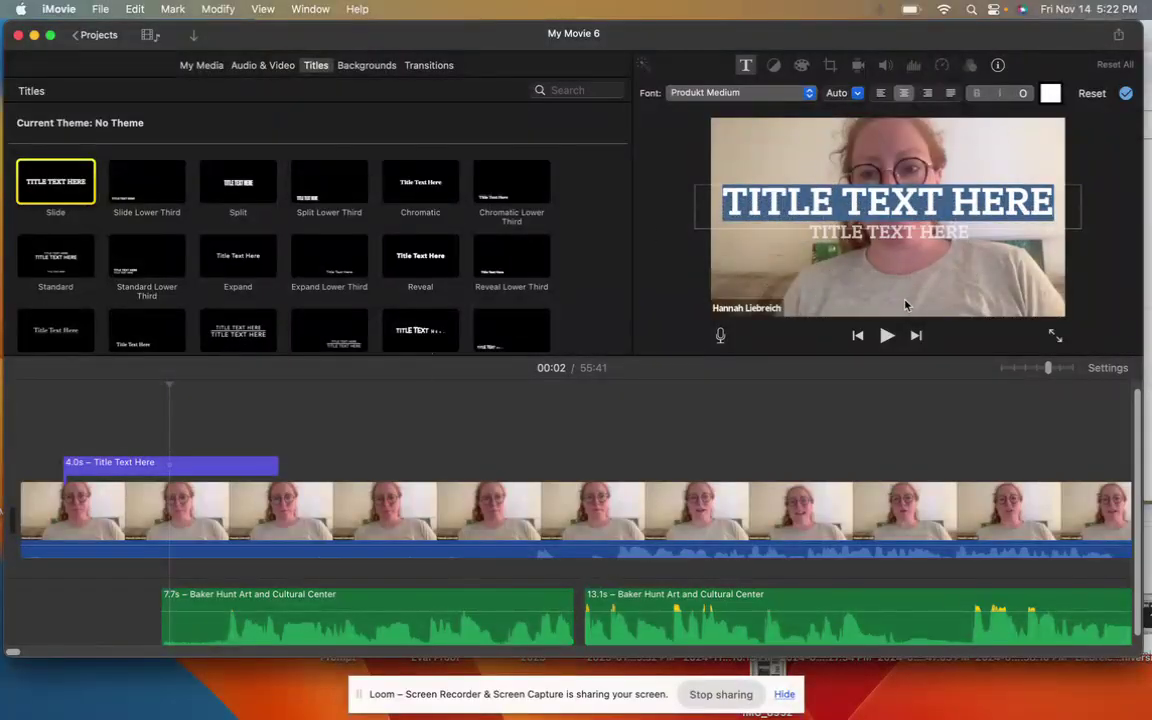
Replace the title's main line with "INTERVIEW WITH" followed by the interviewee's title and surname in capitals
{"action": "left_click", "coordinate": [897, 210]}
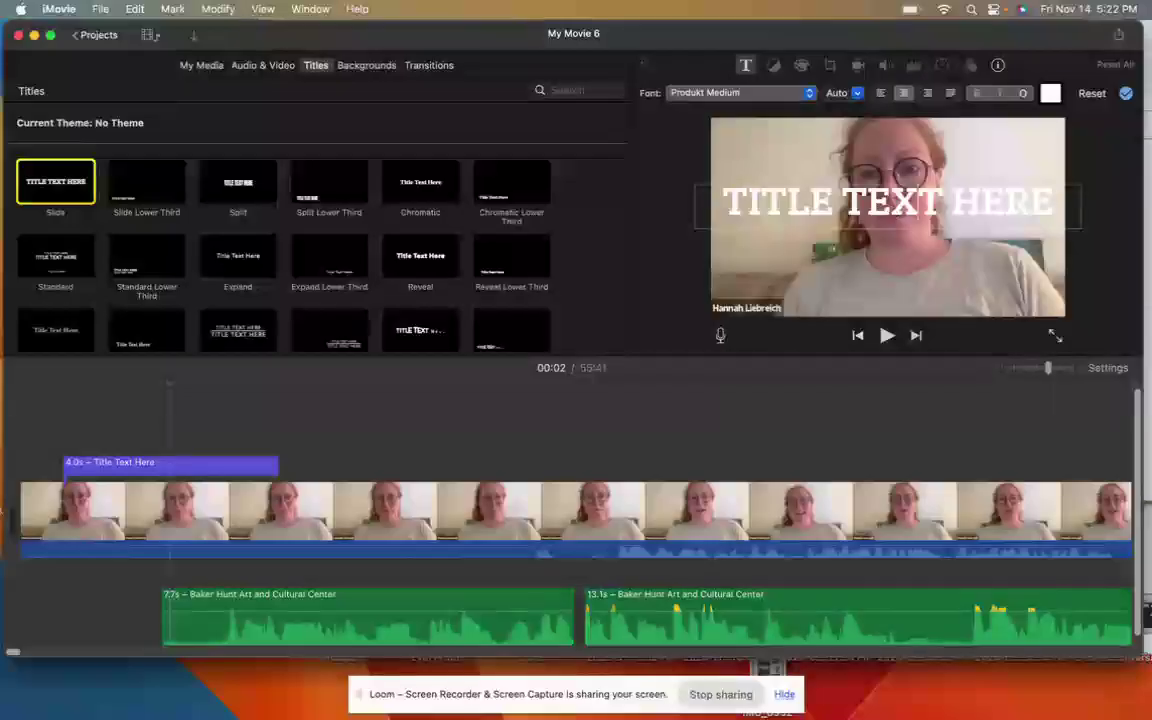
{"action": "key", "text": "BackSpace"}
{"action": "key", "text": "BackSpace"}
{"action": "key", "text": "BackSpace"}
{"action": "key", "text": "BackSpace"}
{"action": "key", "text": "BackSpace"}
{"action": "key", "text": "BackSpace"}
{"action": "key", "text": "BackSpace"}
{"action": "key", "text": "BackSpace"}
{"action": "key", "text": "BackSpace"}
{"action": "key", "text": "BackSpace"}
{"action": "key", "text": "BackSpace"}
{"action": "key", "text": "BackSpace"}
{"action": "key", "text": "BackSpace"}
{"action": "key", "text": "BackSpace"}
{"action": "key", "text": "BackSpace"}
{"action": "type", "text": "INTERVIEW WITH DR. ADAMS"}
{"action": "key", "text": "super+a"}
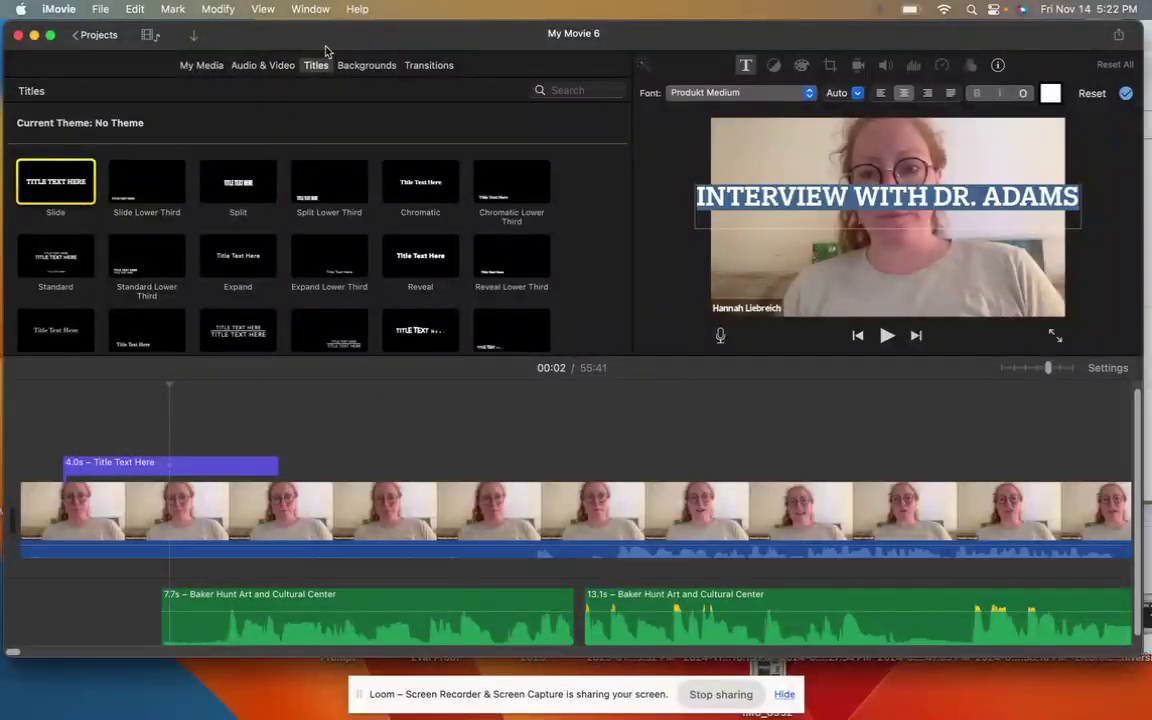
Look through the available backgrounds, transitions, event media and sound effects
{"action": "left_click", "coordinate": [378, 76]}
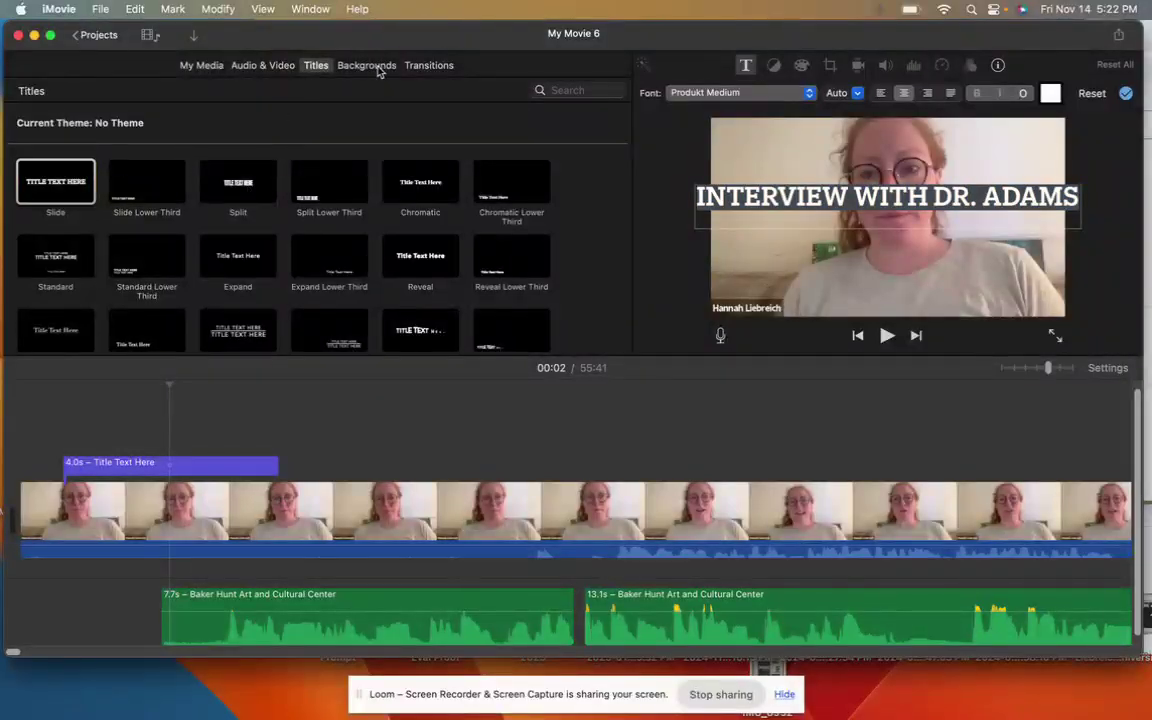
{"action": "left_click", "coordinate": [373, 68]}
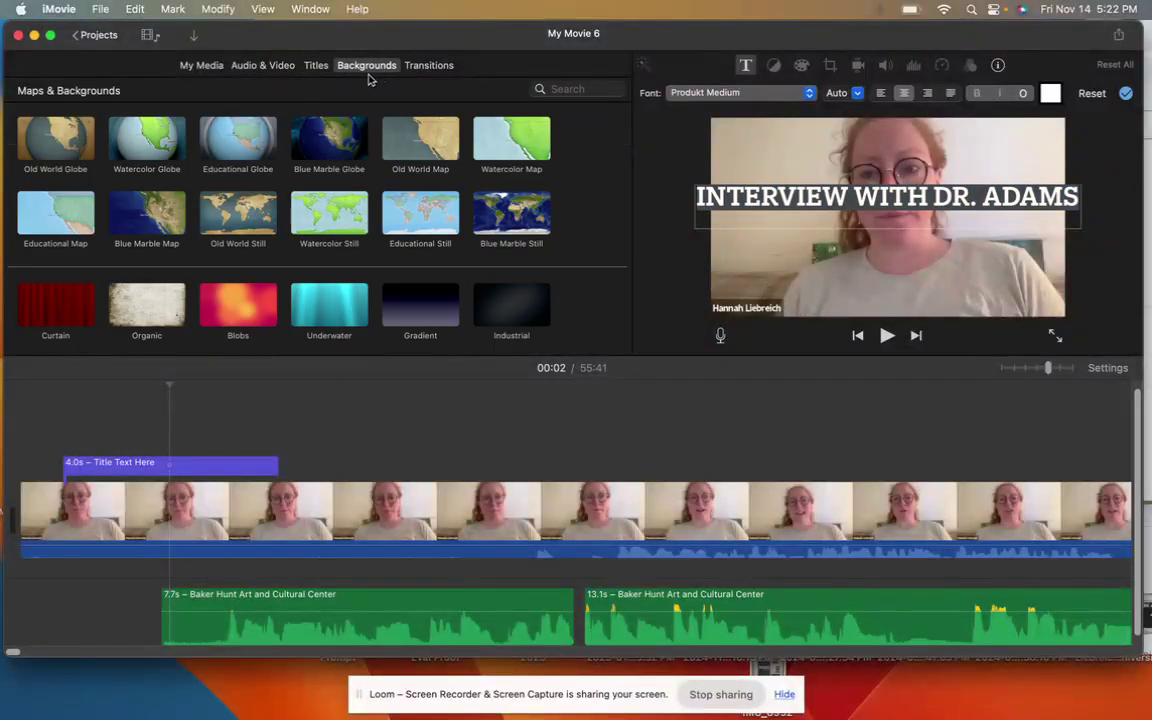
{"action": "left_click", "coordinate": [519, 150]}
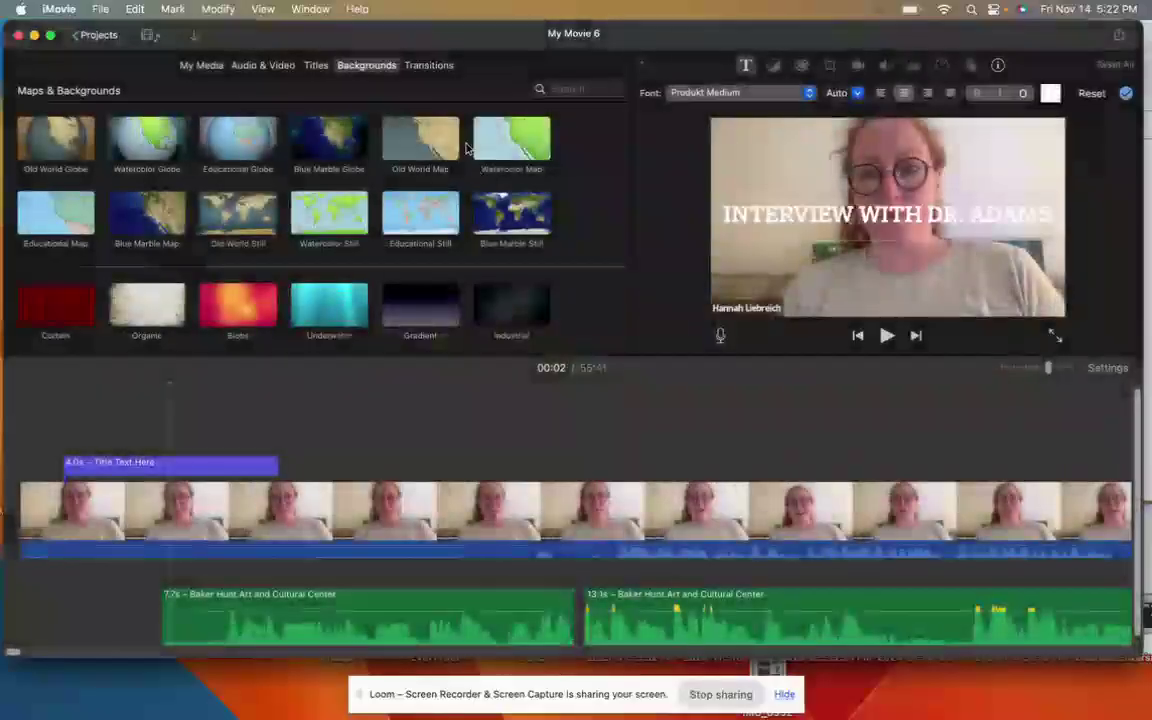
{"action": "left_click", "coordinate": [428, 65]}
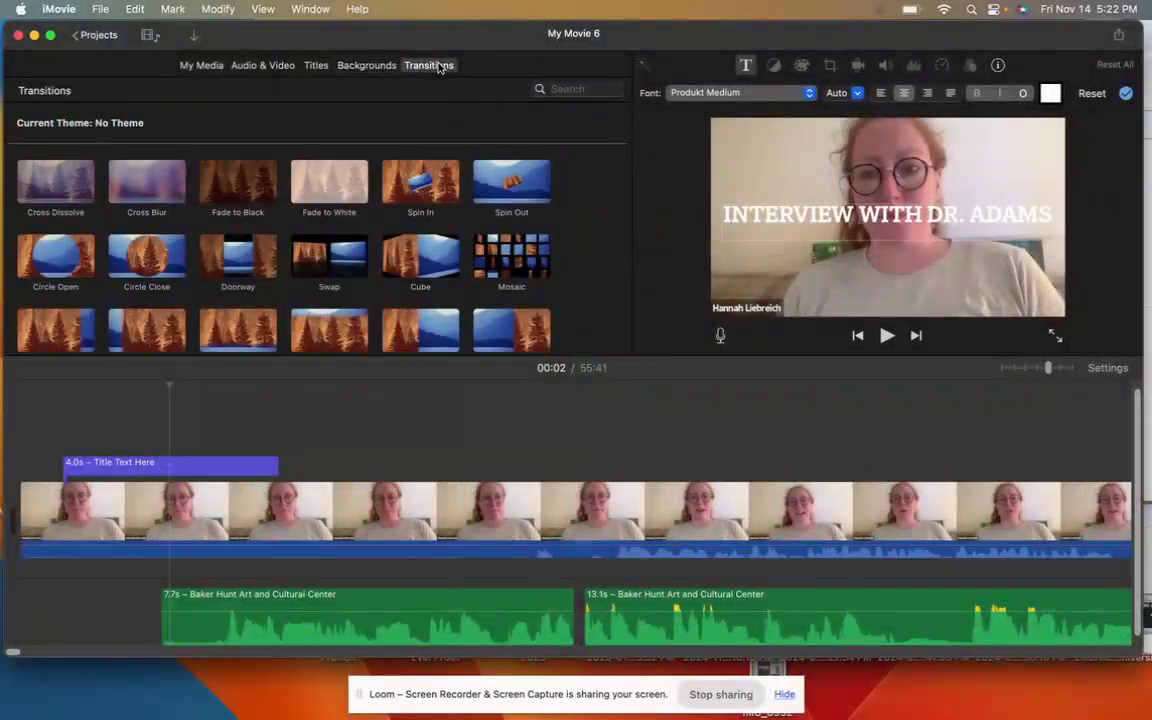
{"action": "left_click", "coordinate": [200, 65]}
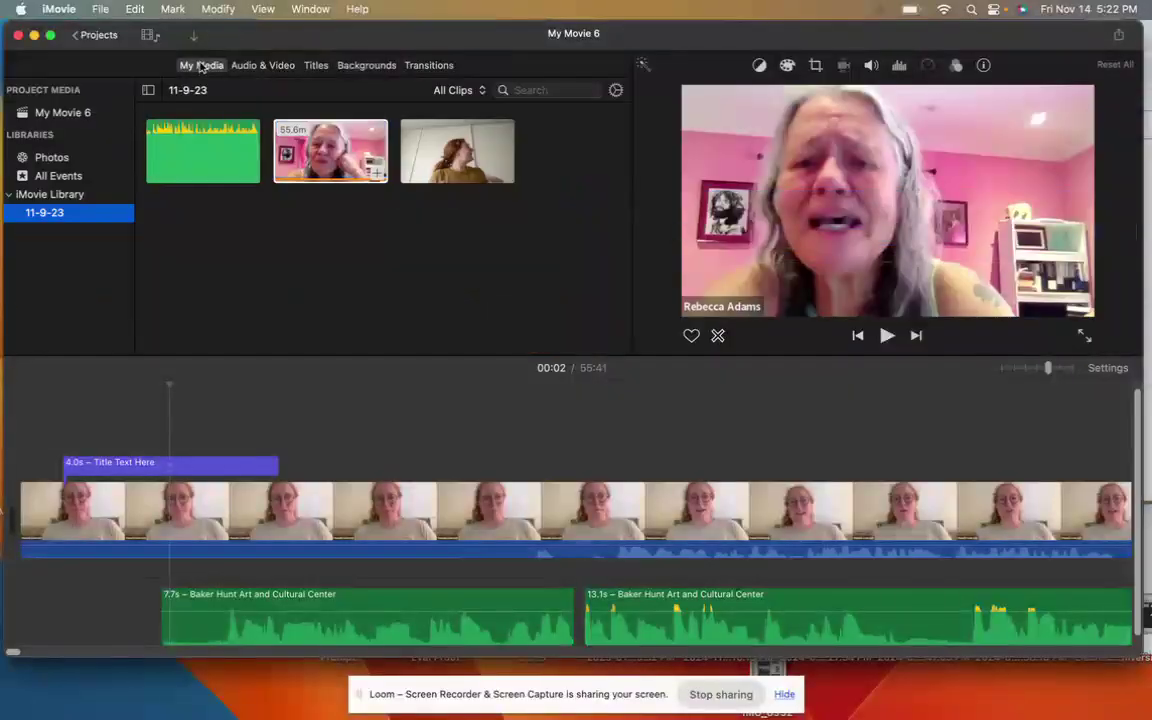
{"action": "left_click", "coordinate": [270, 72]}
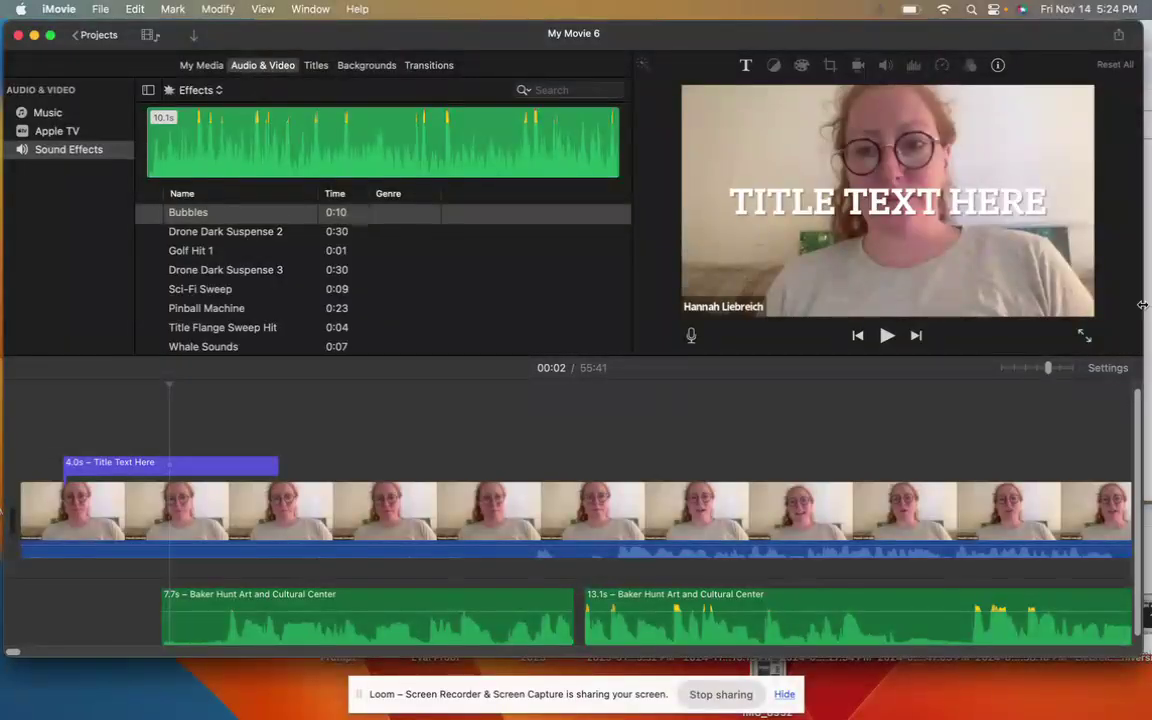
Return to the projects overview and save the movie as "SOC 1101 Group Project" followed by the owner's surname
{"action": "left_click", "coordinate": [97, 35]}
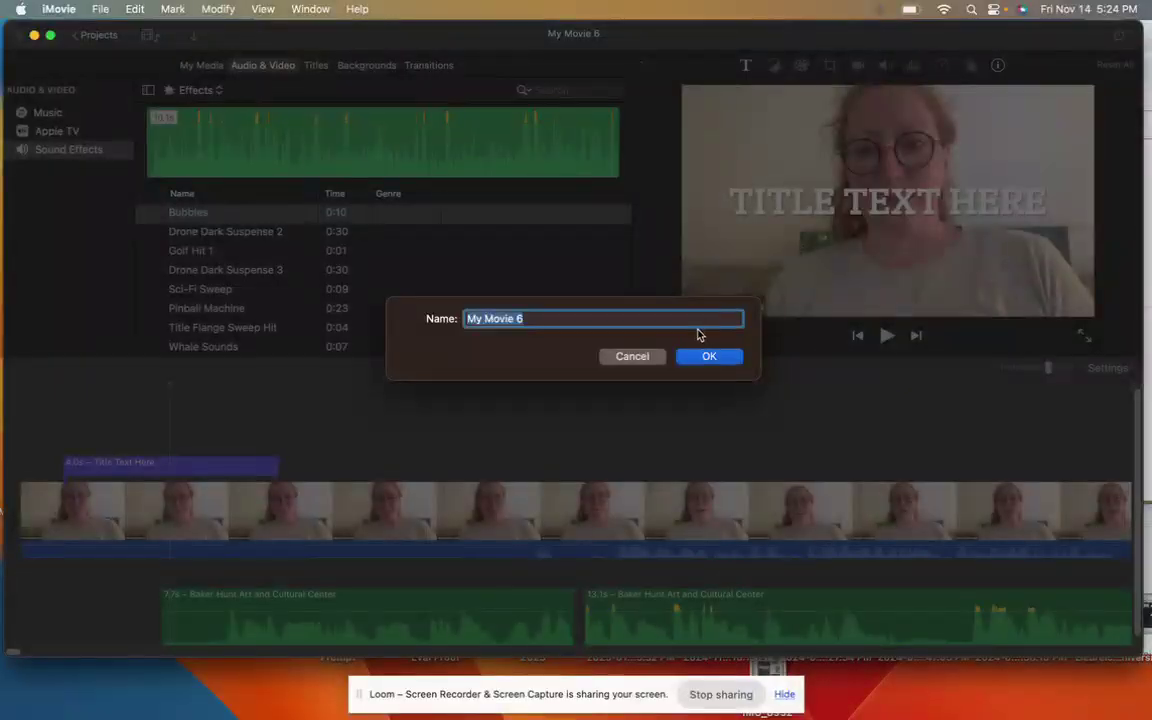
{"action": "key", "text": "BackSpace"}
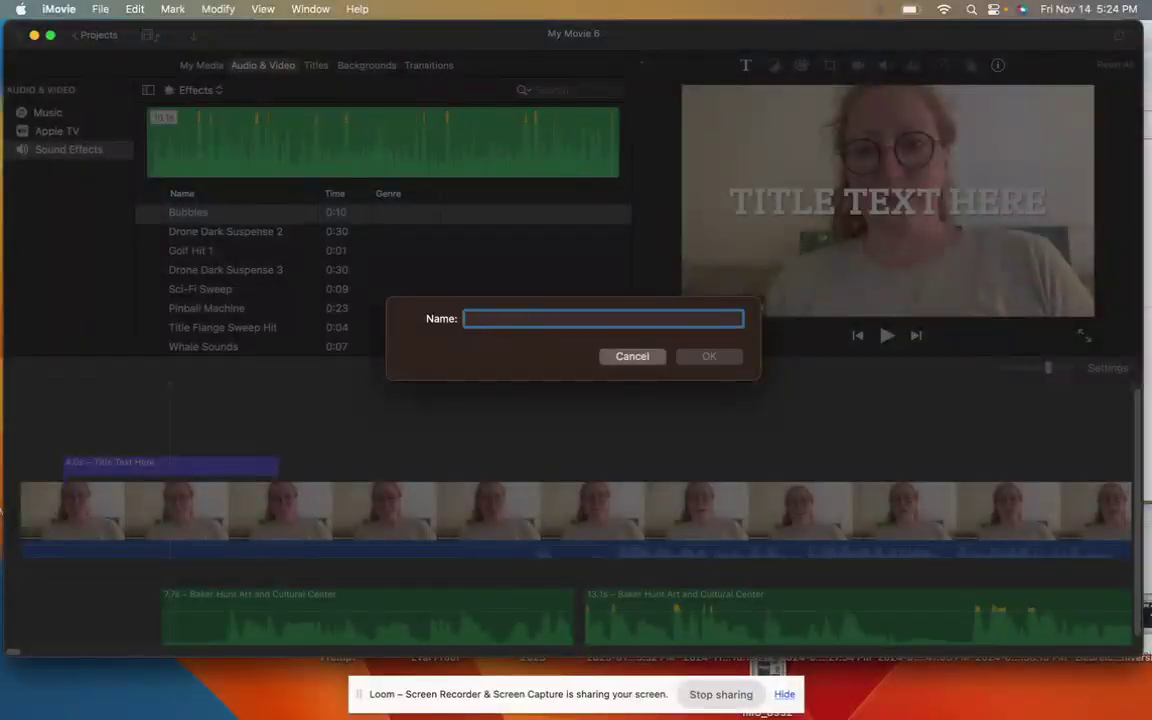
{"action": "type", "text": "Group PRoject"}
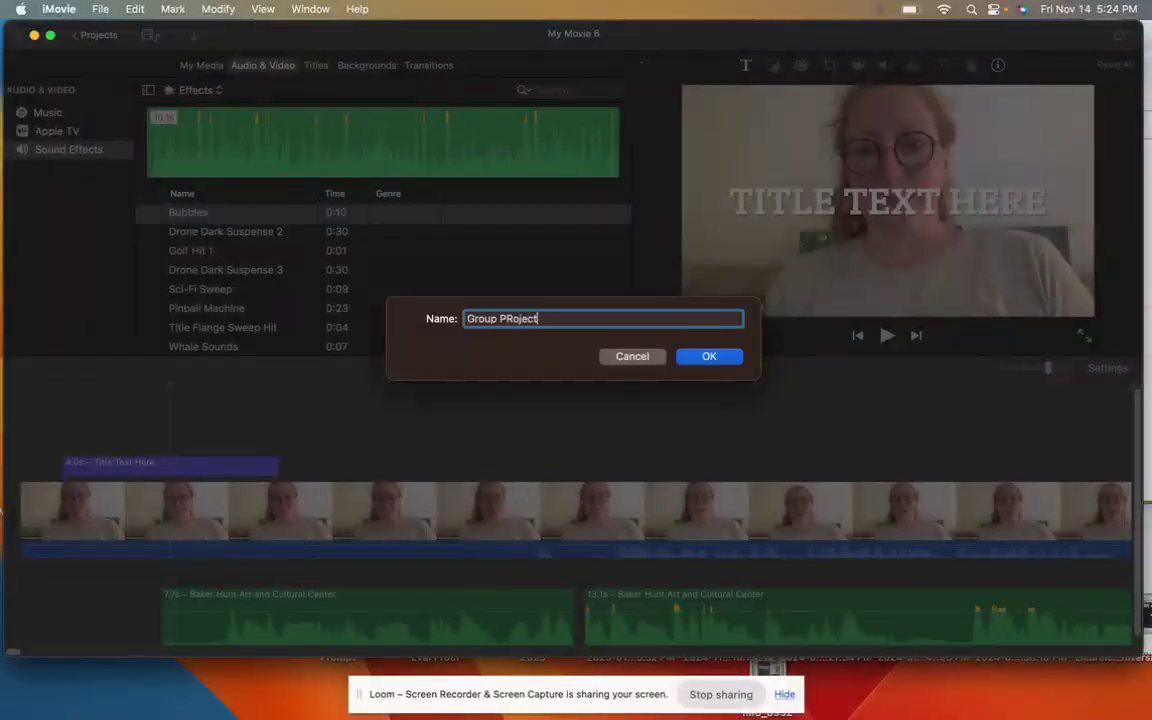
{"action": "key", "text": "BackSpace"}
{"action": "key", "text": "BackSpace"}
{"action": "key", "text": "BackSpace"}
{"action": "key", "text": "BackSpace"}
{"action": "key", "text": "BackSpace"}
{"action": "type", "text": "SOC 1101 Group Projt"}
{"action": "key", "text": "BackSpace"}
{"action": "key", "text": "BackSpace"}
{"action": "type", "text": "ject Liebreich"}
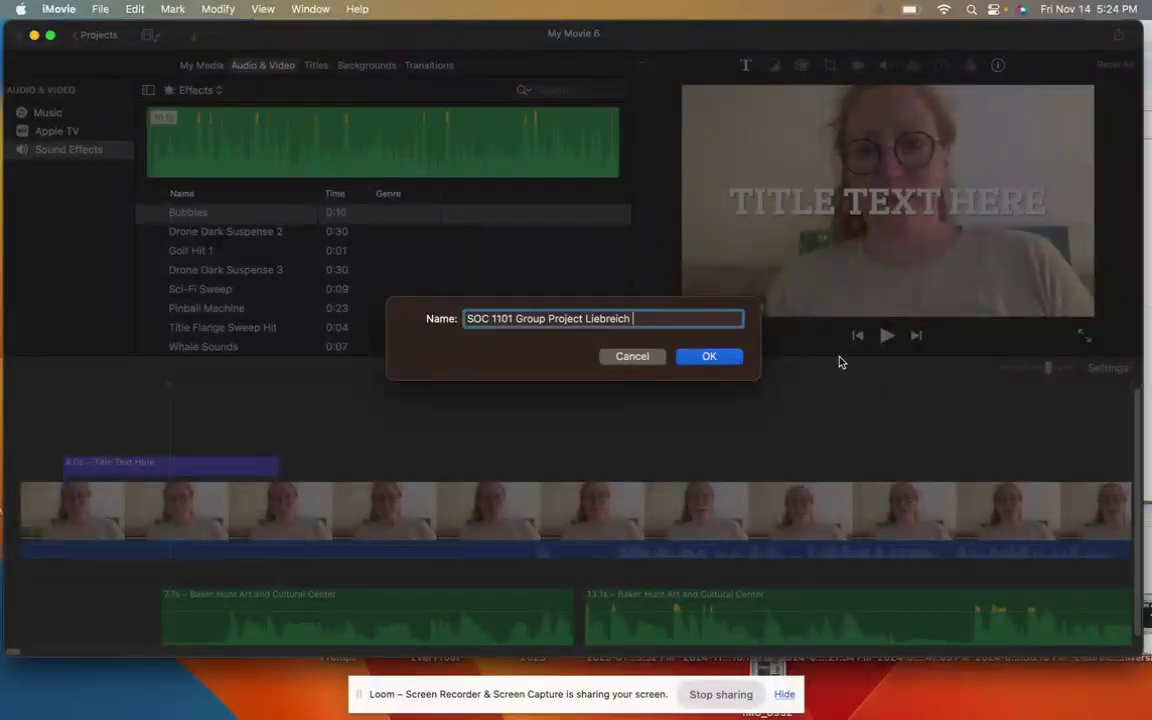
{"action": "left_click", "coordinate": [711, 355]}
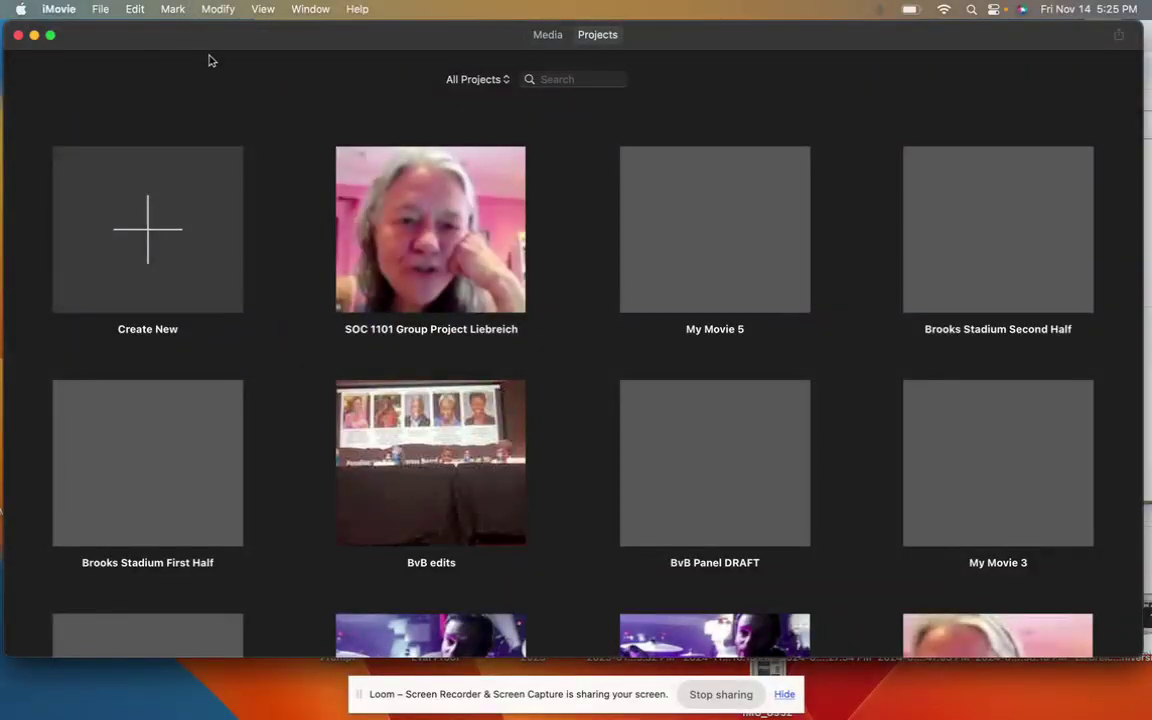
{"action": "left_click_drag", "start_coordinate": [208, 48], "coordinate": [200, 171]}
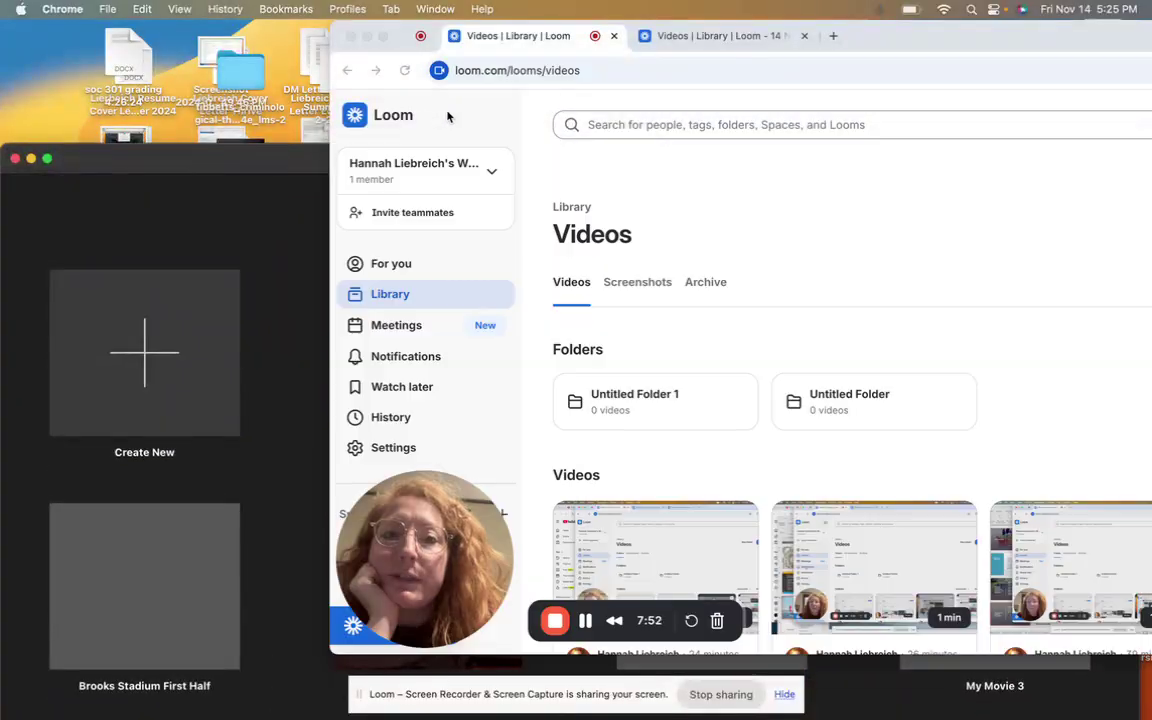